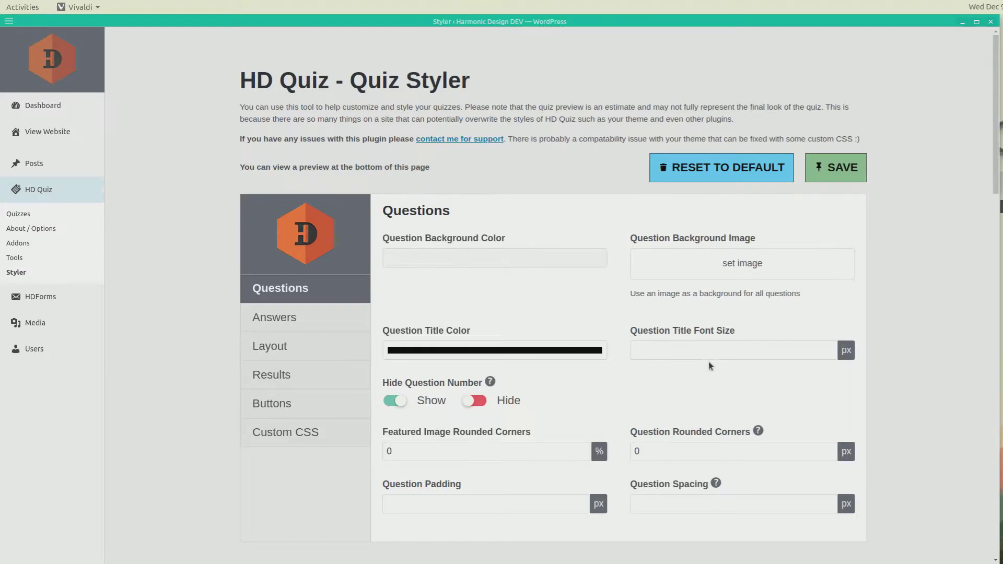
# Look through the Answers, Layout, Results, Buttons and Custom CSS settings and the quiz preview, and return to the Questions settings
pyautogui.click(283, 323)
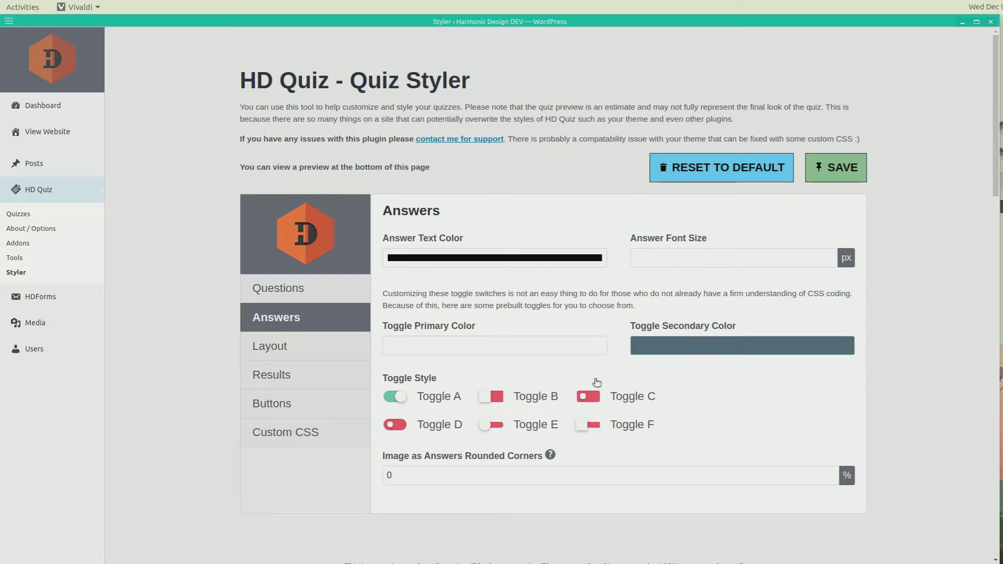
pyautogui.click(313, 348)
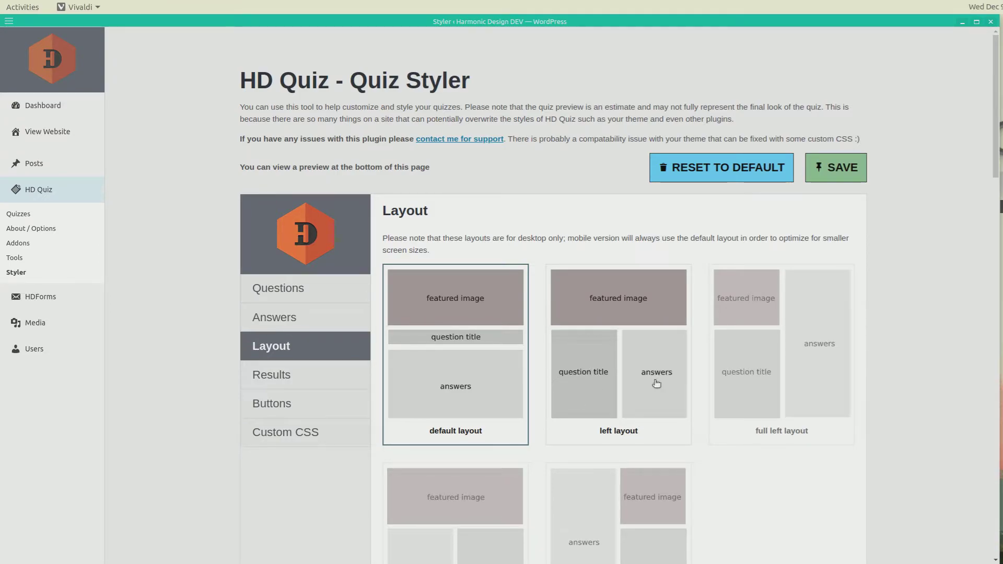
pyautogui.click(338, 382)
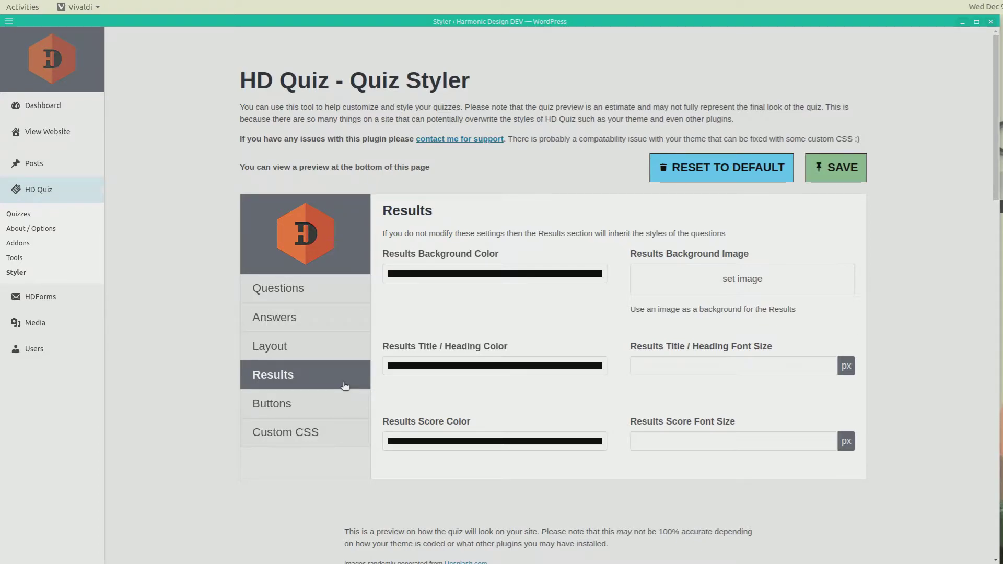
pyautogui.click(317, 405)
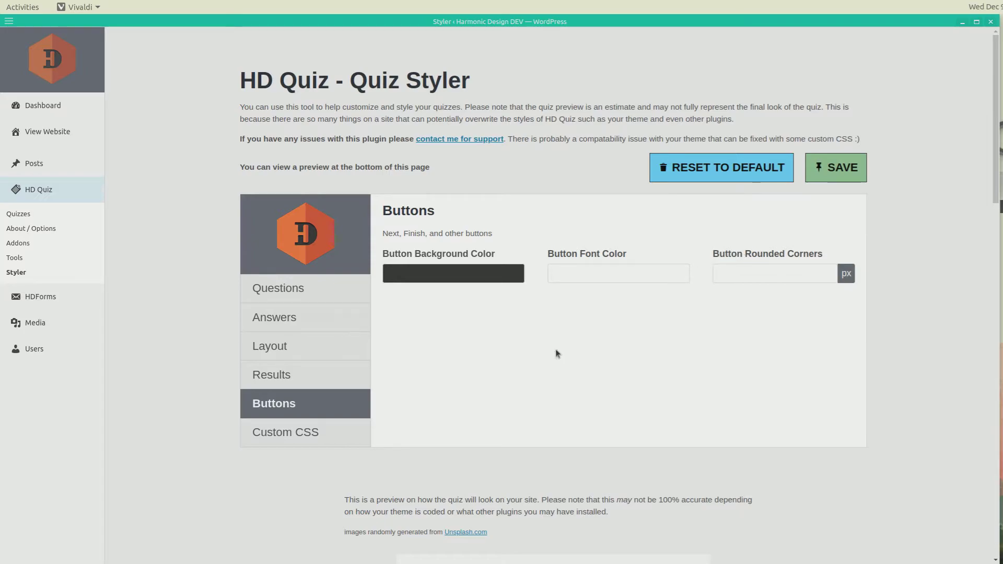
pyautogui.click(322, 424)
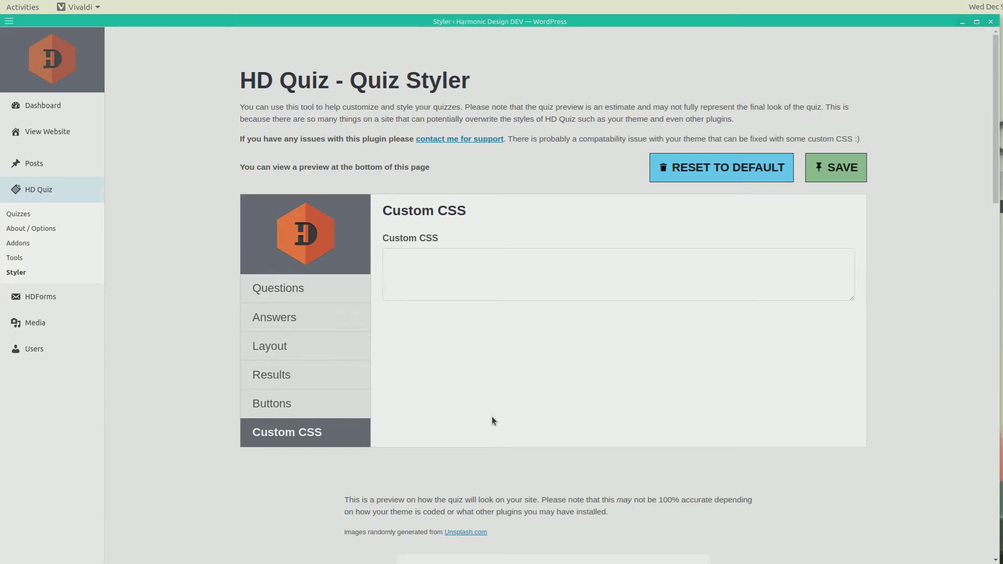
pyautogui.click(497, 274)
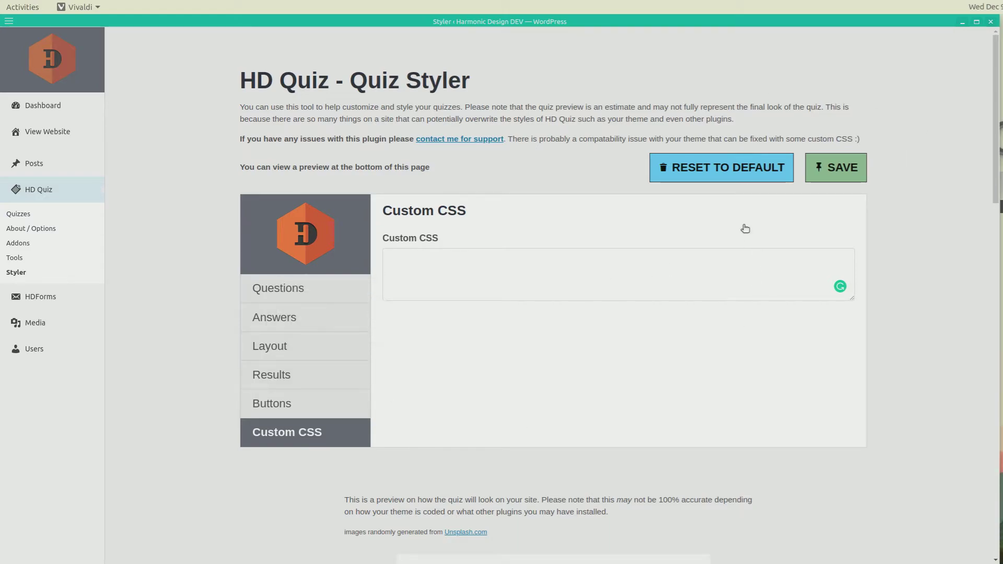
pyautogui.moveTo(994, 178); pyautogui.dragTo(972, 392)
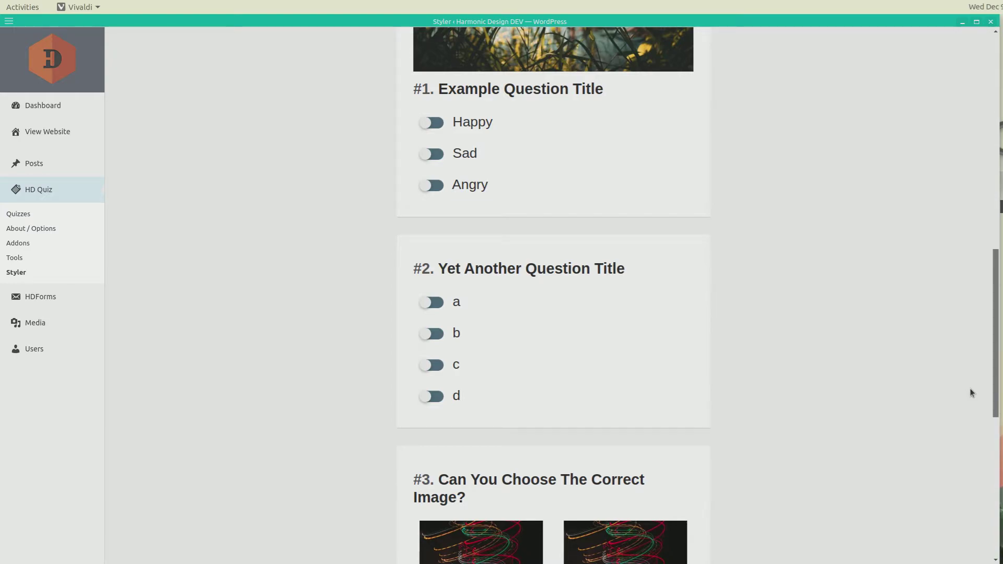
pyautogui.scroll(5, 970, 393)
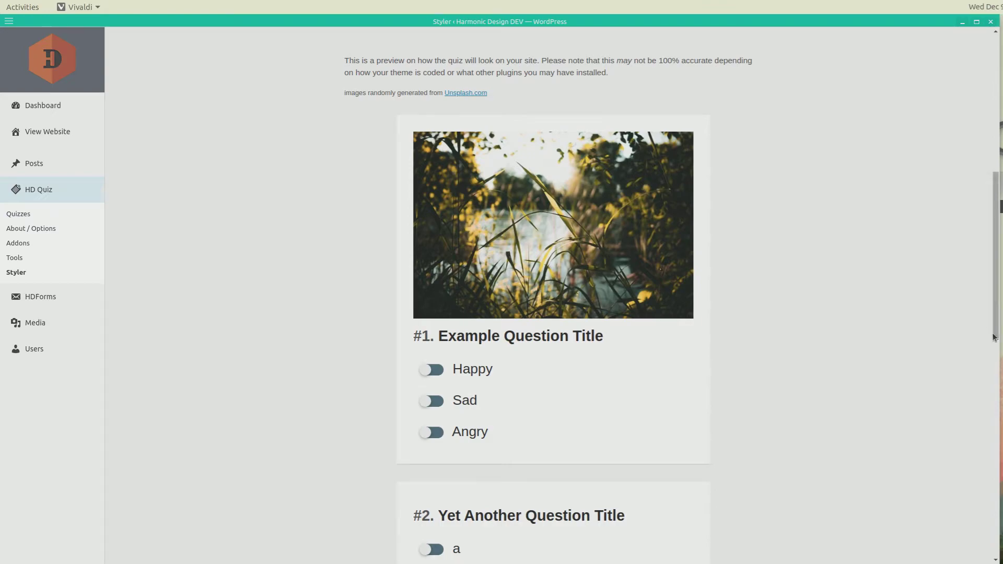
pyautogui.moveTo(992, 337); pyautogui.dragTo(976, 211)
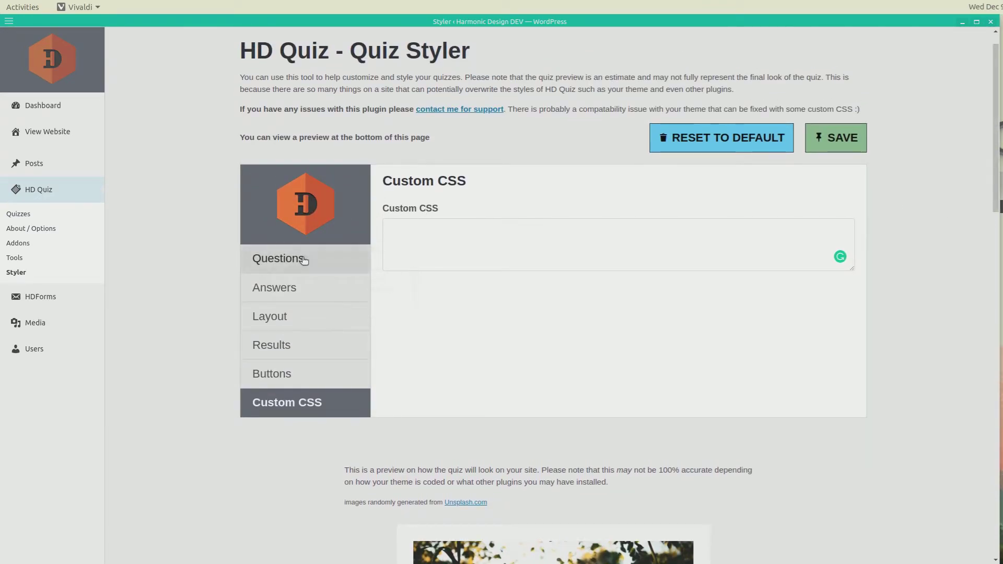
pyautogui.click(303, 259)
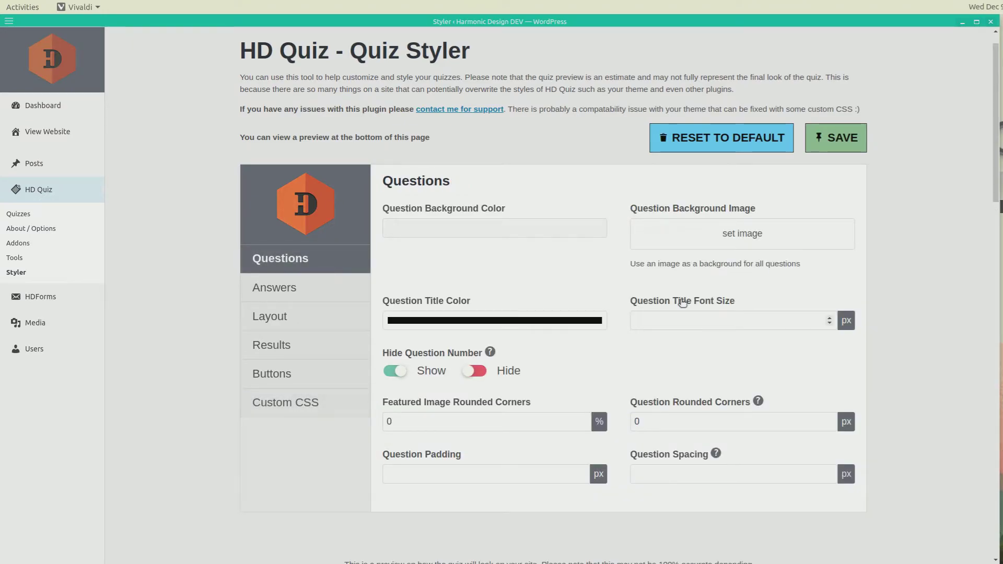
# Set the question title font size to 55 px
pyautogui.moveTo(692, 303); pyautogui.dragTo(734, 304)
pyautogui.click(734, 304)
pyautogui.write('55')
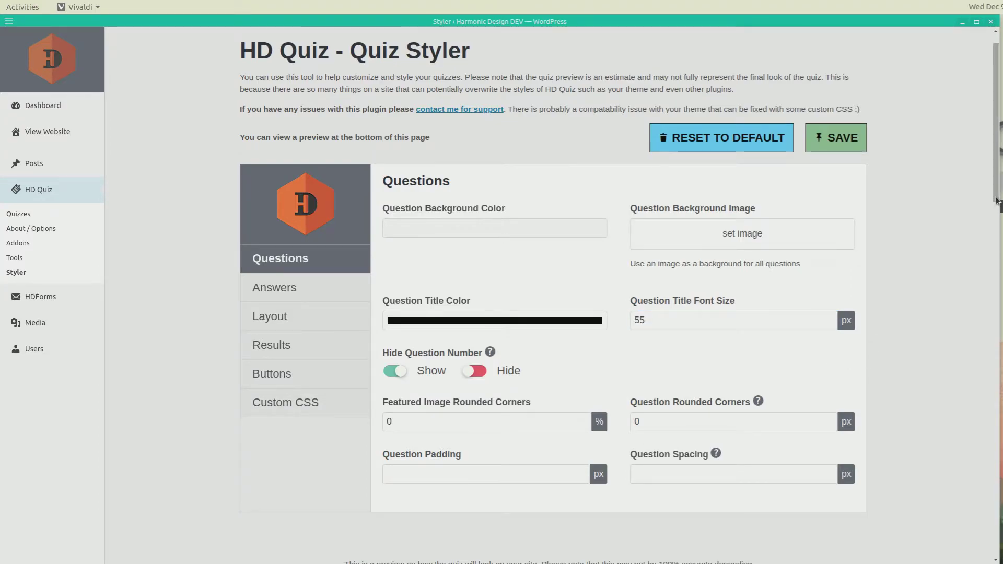
pyautogui.moveTo(996, 201)
pyautogui.mouseDown()
pyautogui.moveTo(993, 324)
pyautogui.moveTo(986, 189)
pyautogui.mouseUp()
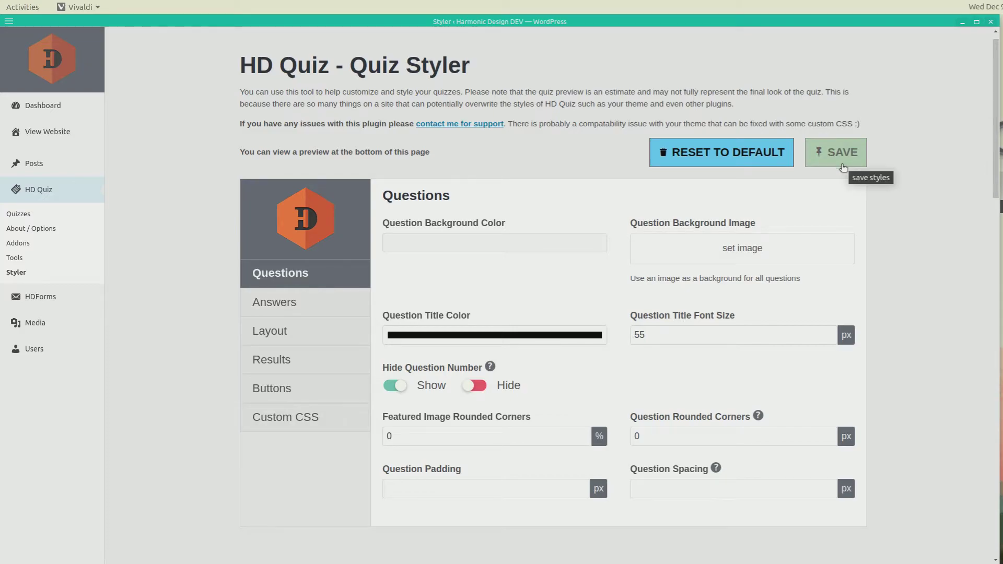
# Clear the question title font size and view the quiz preview
pyautogui.doubleClick(696, 330)
pyautogui.press('BackSpace')
pyautogui.click(893, 316)
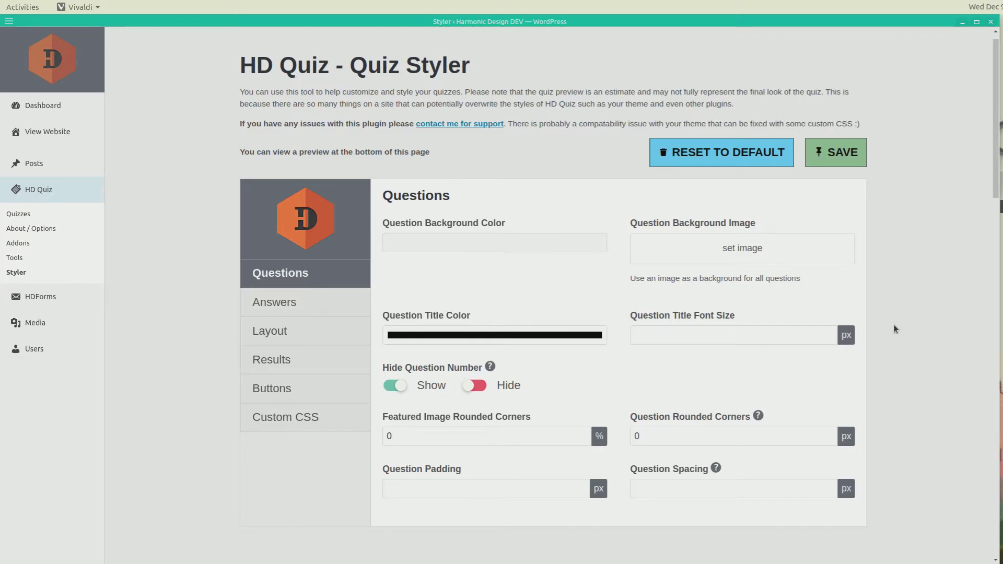
pyautogui.moveTo(990, 172); pyautogui.dragTo(991, 327)
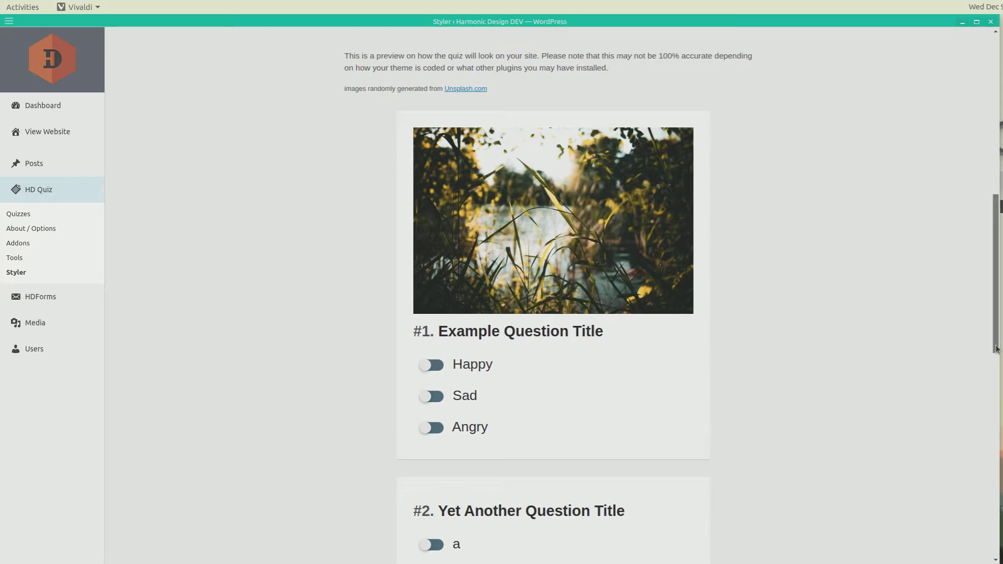
pyautogui.moveTo(995, 349); pyautogui.dragTo(994, 216)
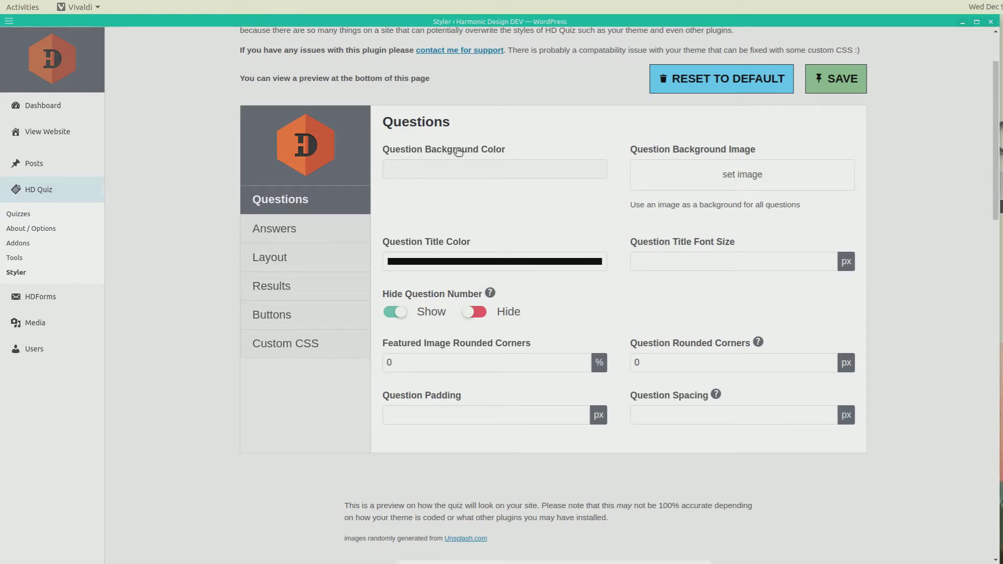
# Show the question background color as a HEX value and try entering #FFFFFF
pyautogui.click(470, 175)
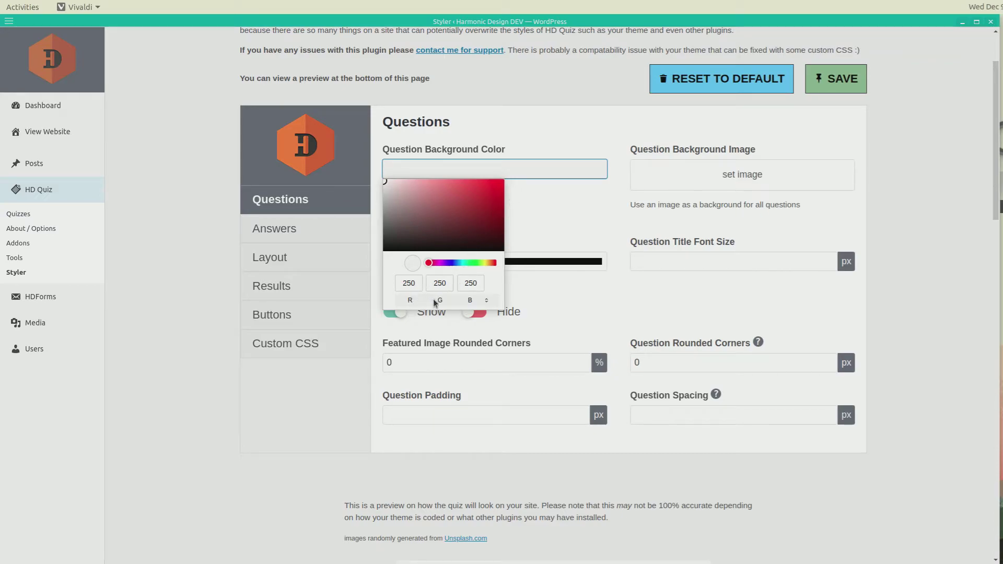
pyautogui.click(486, 301)
pyautogui.click(486, 300)
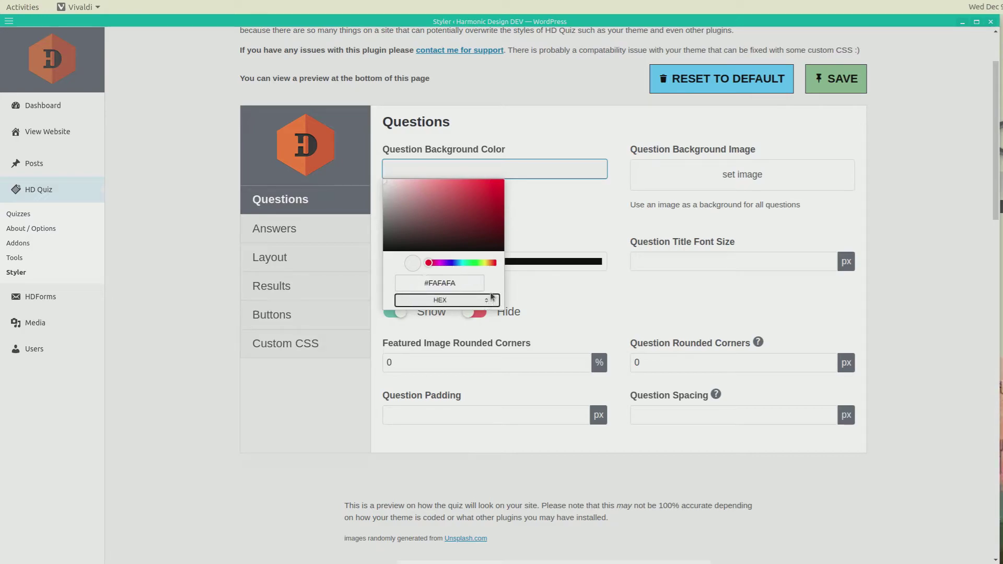
pyautogui.click(463, 282)
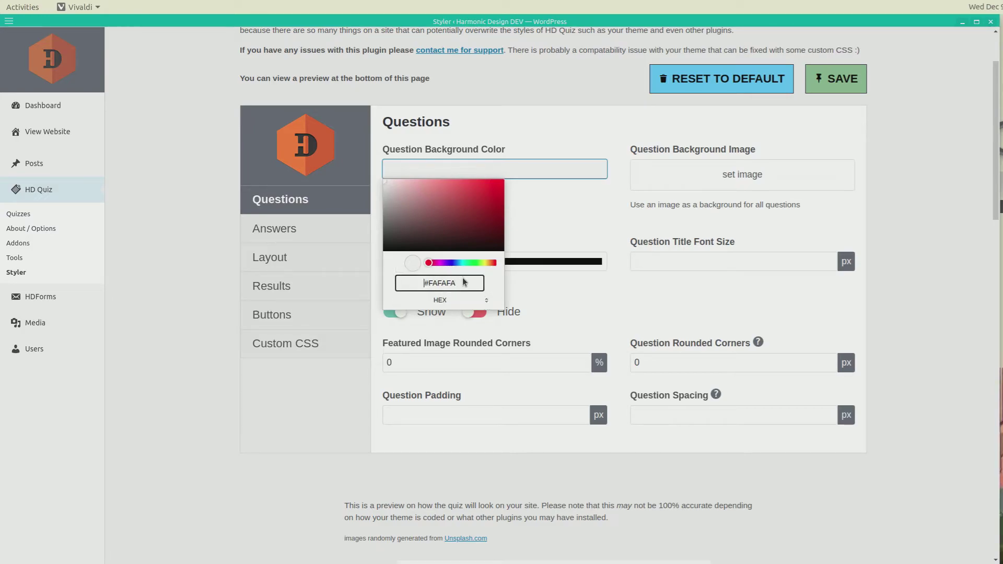
pyautogui.press('BackSpace')
pyautogui.press('BackSpace')
pyautogui.press('BackSpace')
pyautogui.press('BackSpace')
pyautogui.press('BackSpace')
pyautogui.write('FFFFFF')
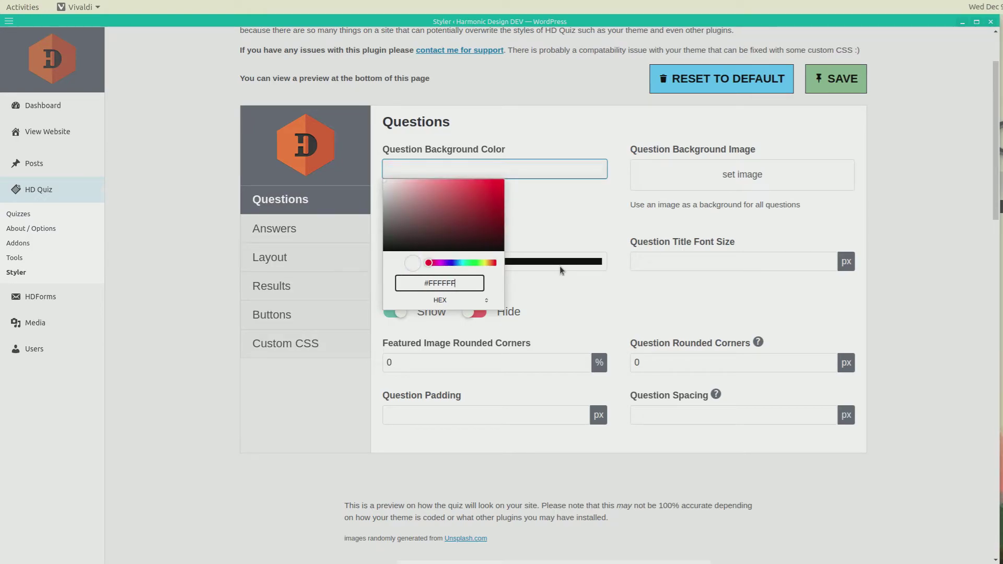
pyautogui.press('BackSpace')
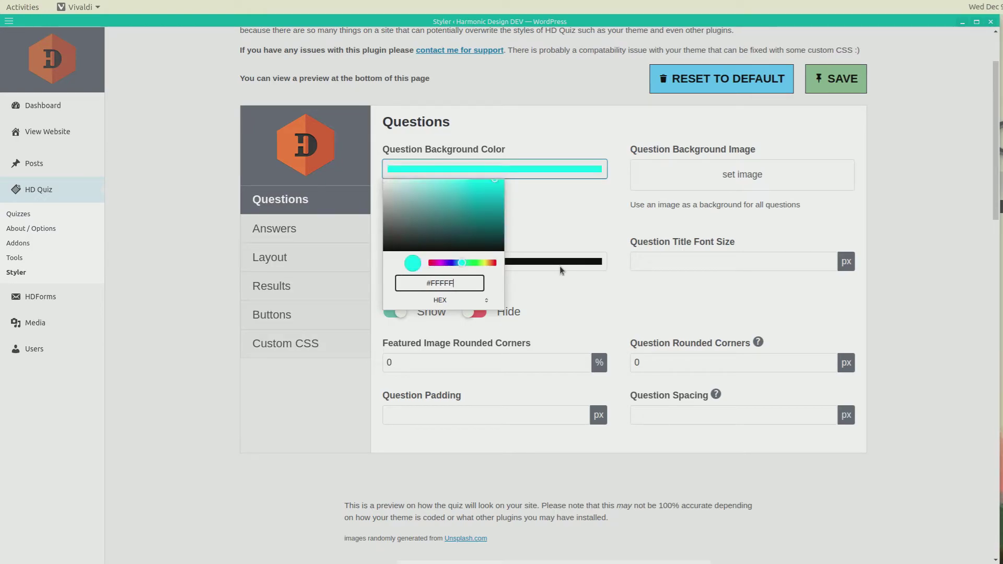
# Pick a dark grey, about #1E1F20, as the question background color and check the first question's title in the preview
pyautogui.click(409, 233)
pyautogui.moveTo(409, 234)
pyautogui.mouseDown()
pyautogui.moveTo(443, 210)
pyautogui.moveTo(393, 243)
pyautogui.mouseUp()
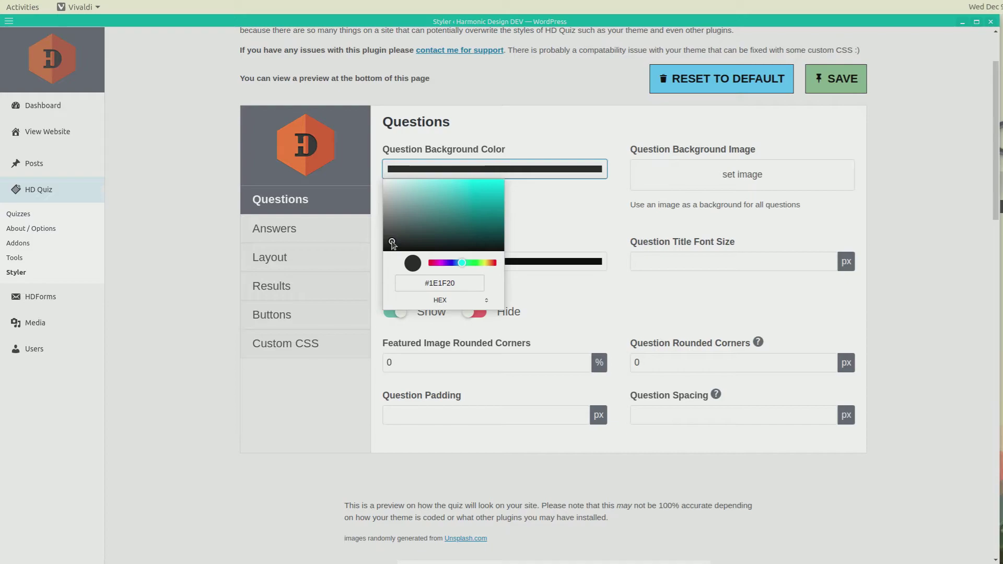
pyautogui.click(939, 260)
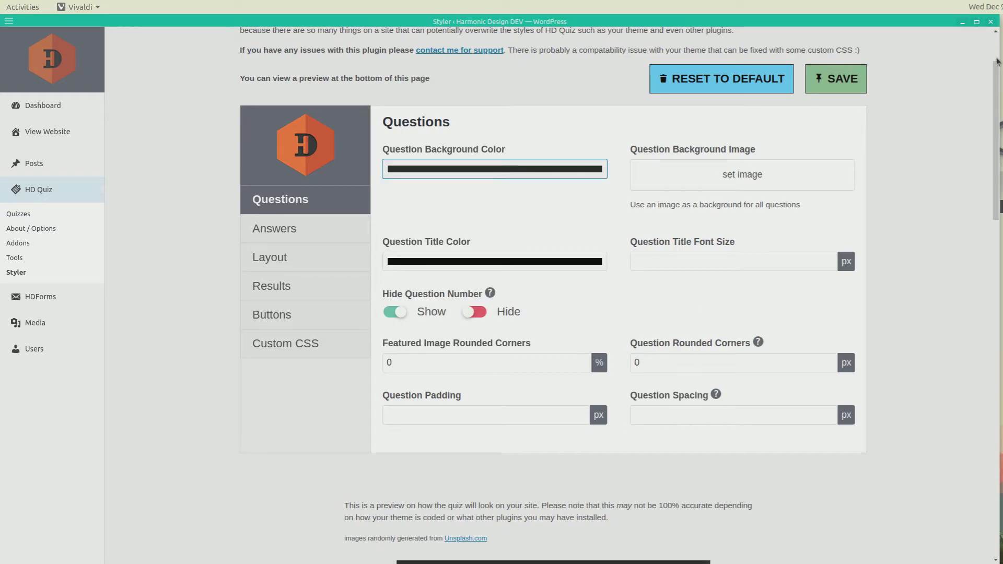
pyautogui.moveTo(995, 72); pyautogui.dragTo(974, 203)
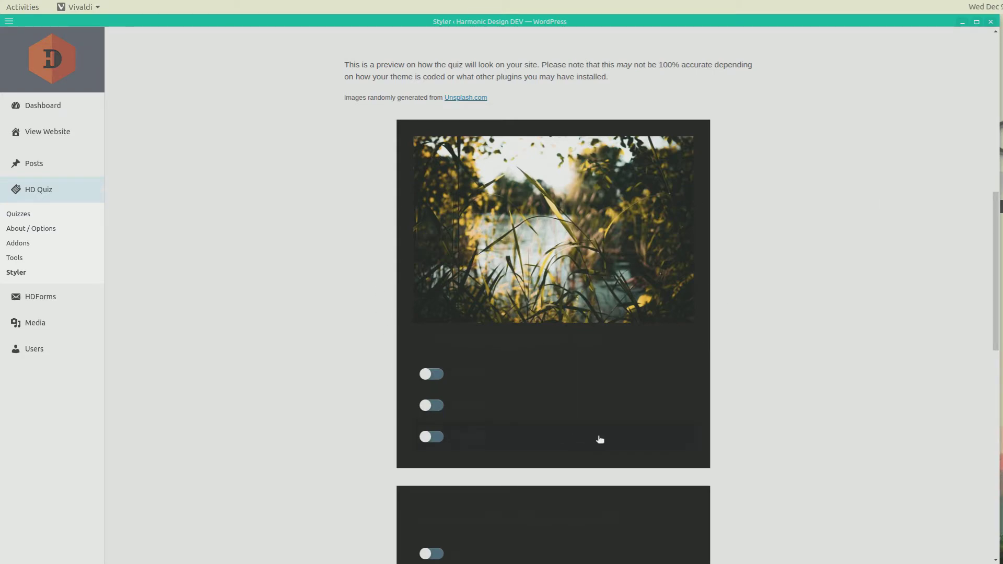
pyautogui.doubleClick(563, 337)
pyautogui.tripleClick(583, 339)
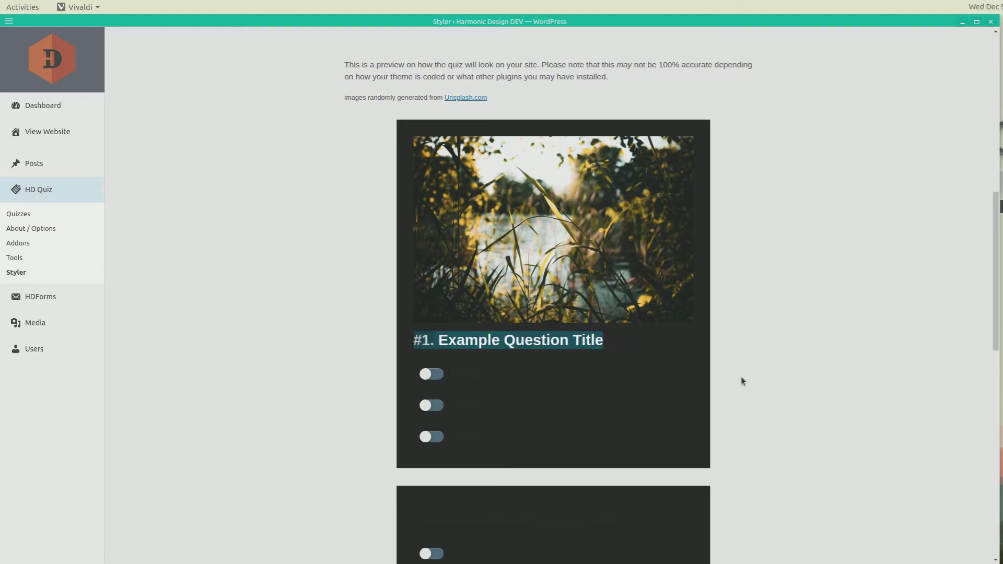
pyautogui.click(750, 377)
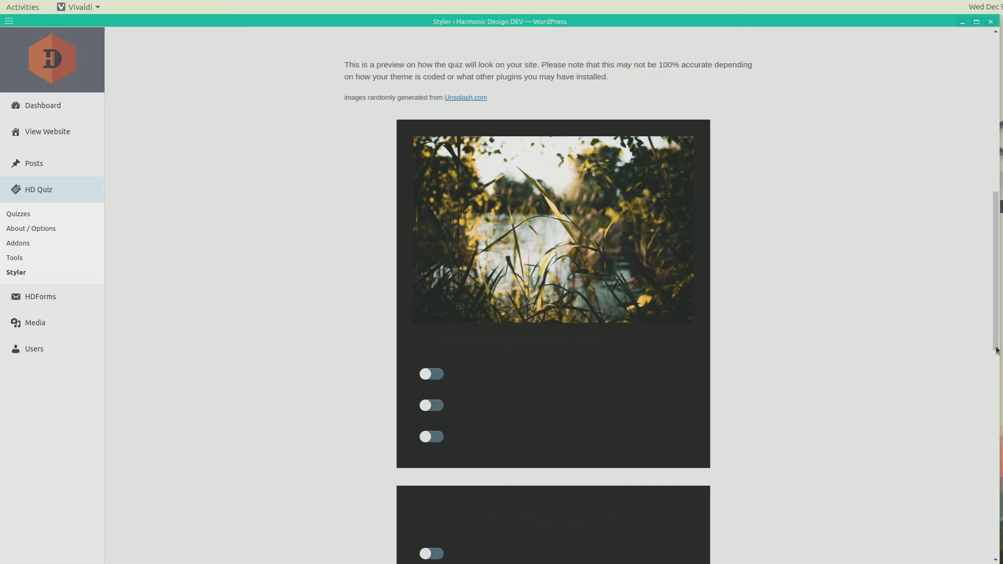
# Pick a near-white question title color of about RGB 255, 245, 245 and check the title in the quiz preview
pyautogui.scroll(7, 995, 350)
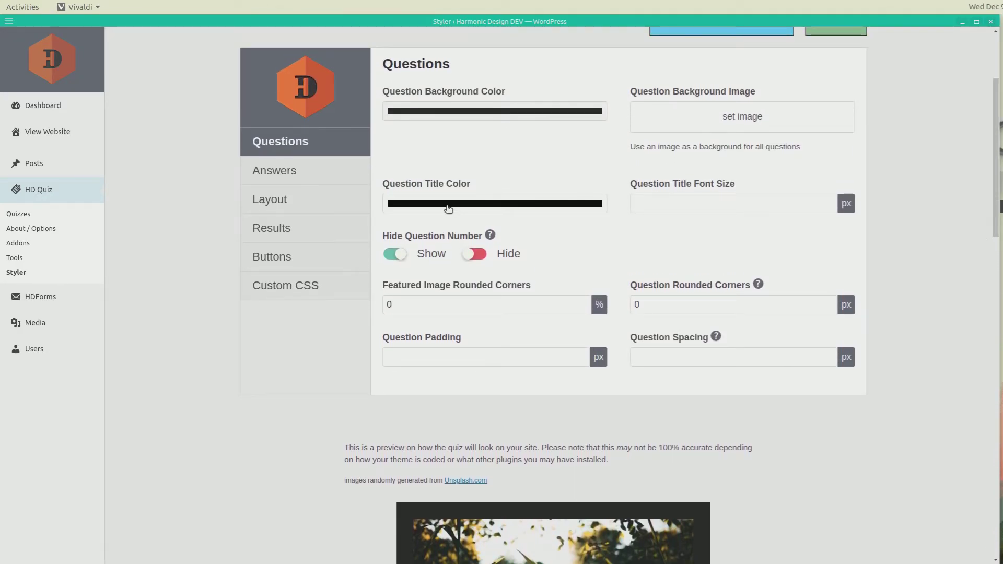
pyautogui.click(448, 208)
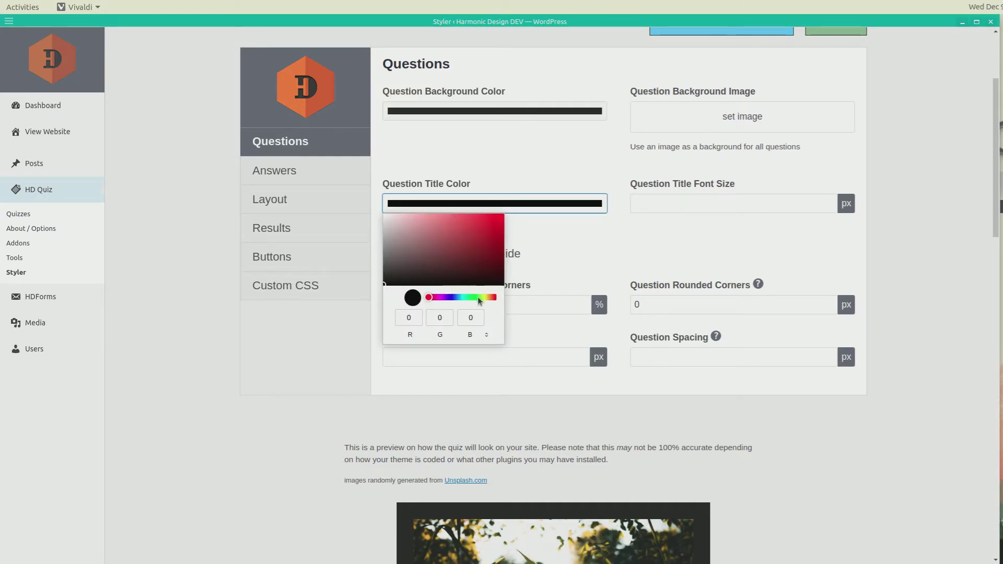
pyautogui.click(388, 223)
pyautogui.moveTo(386, 221); pyautogui.dragTo(390, 213)
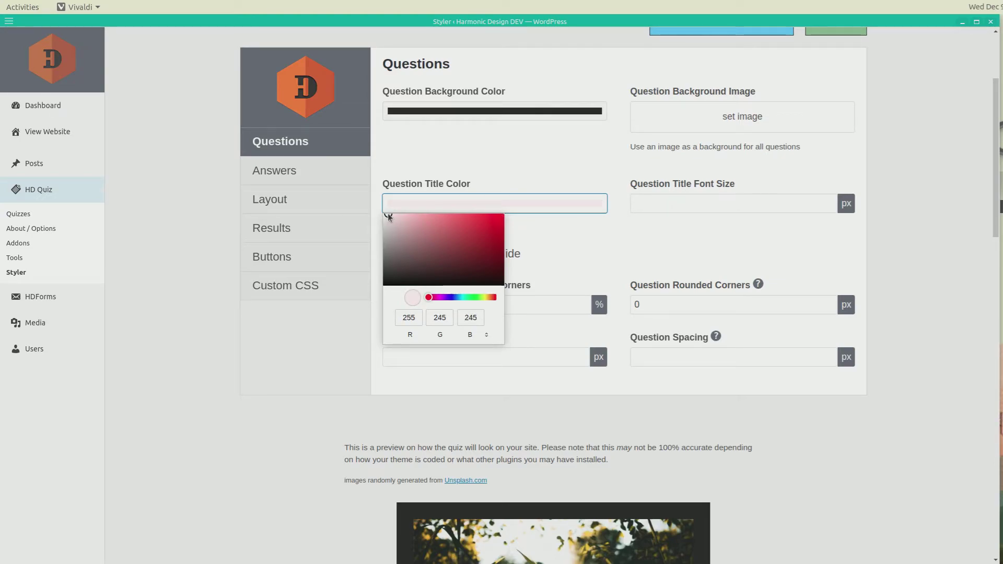
pyautogui.click(606, 335)
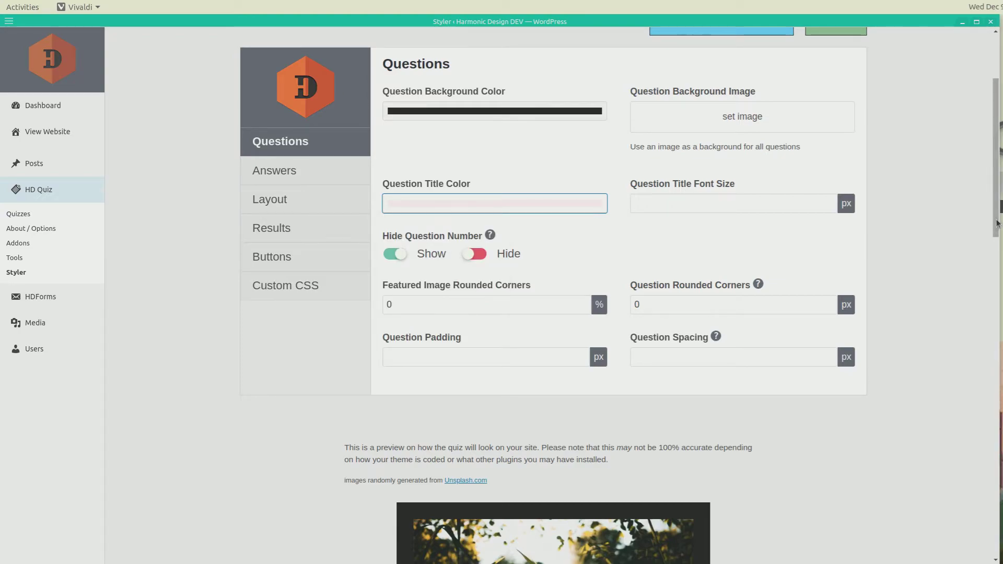
pyautogui.scroll(-5, 888, 313)
pyautogui.moveTo(421, 389); pyautogui.dragTo(599, 391)
pyautogui.click(636, 428)
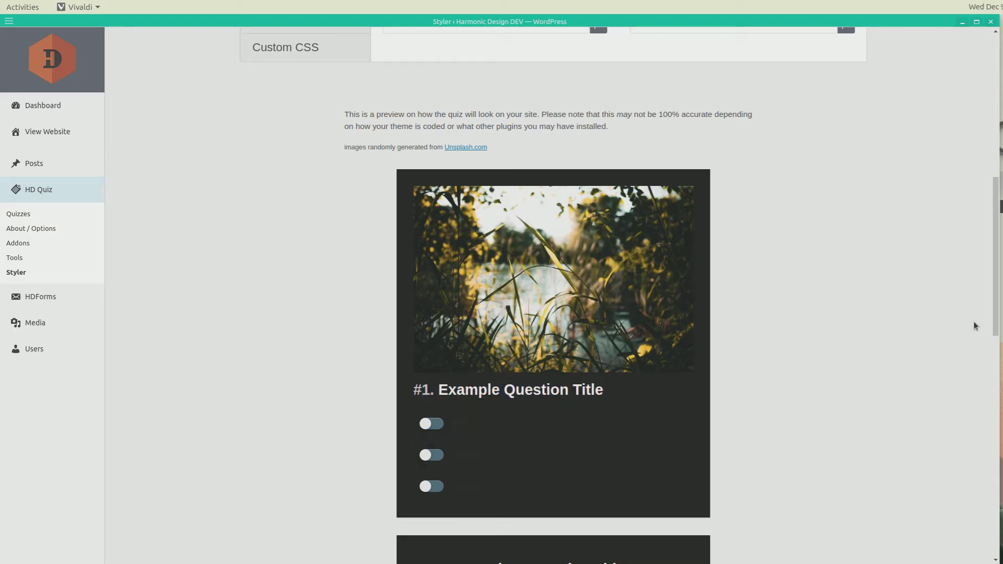
# Set the featured image rounded corners to 55% and check the image shape in the quiz preview
pyautogui.moveTo(994, 316); pyautogui.dragTo(994, 217)
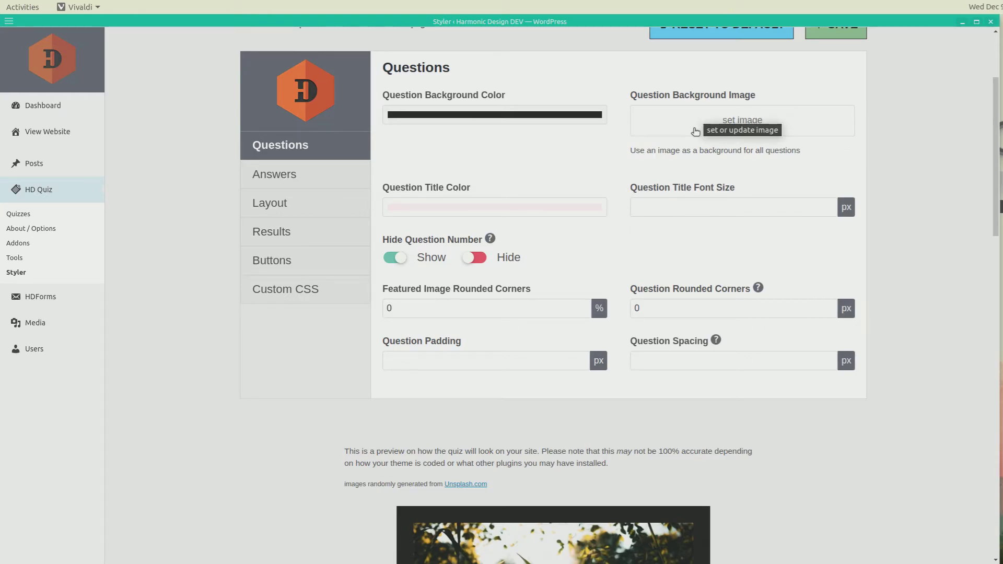
pyautogui.scroll(-3, 590, 438)
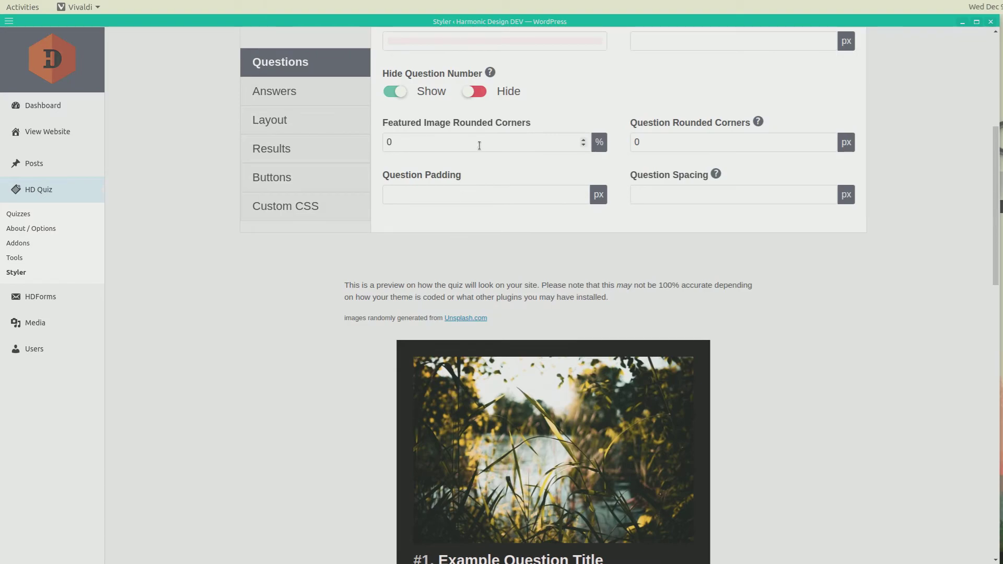
pyautogui.click(394, 140)
pyautogui.moveTo(393, 140); pyautogui.dragTo(385, 139)
pyautogui.write('55')
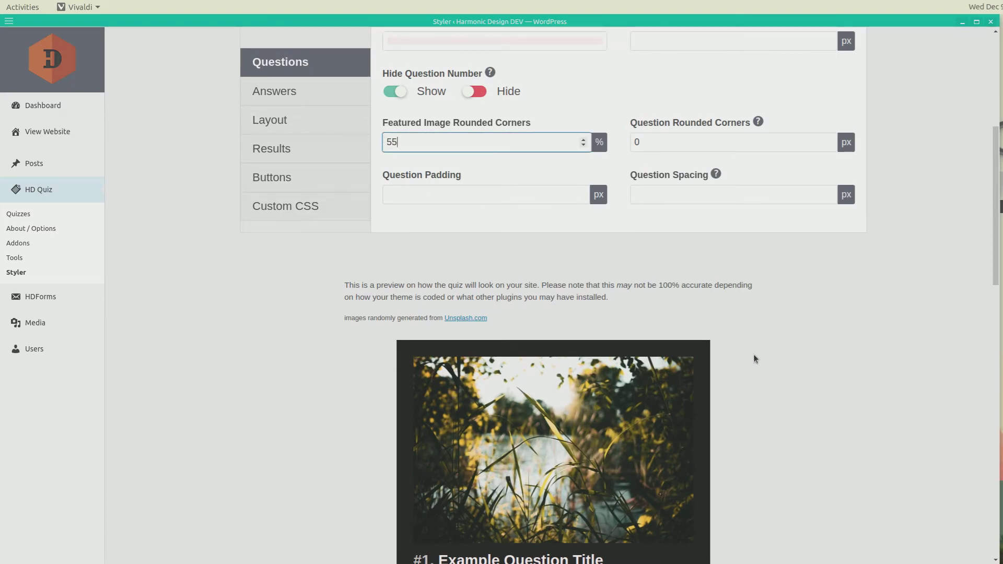
pyautogui.scroll(-2, 764, 361)
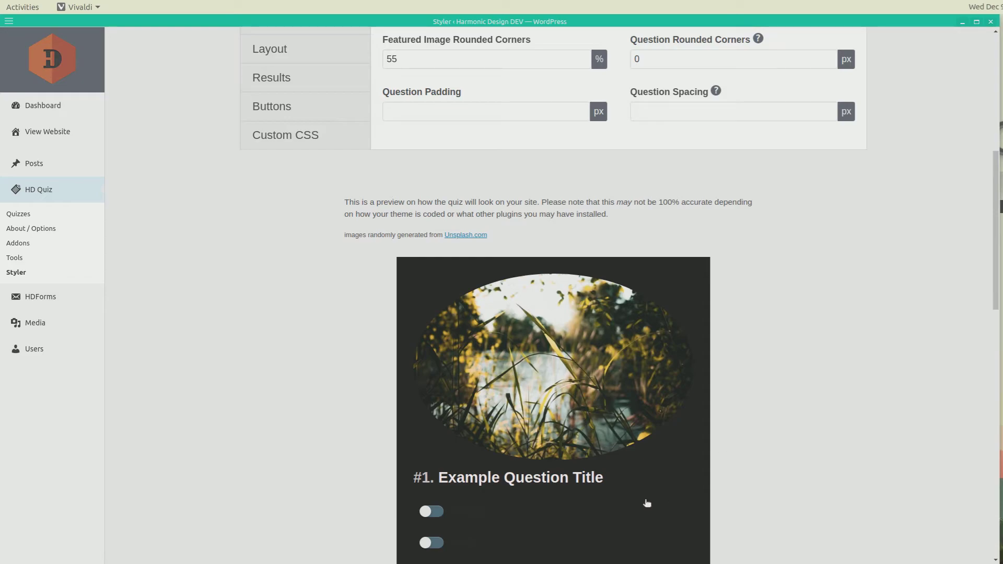
pyautogui.scroll(1, 748, 371)
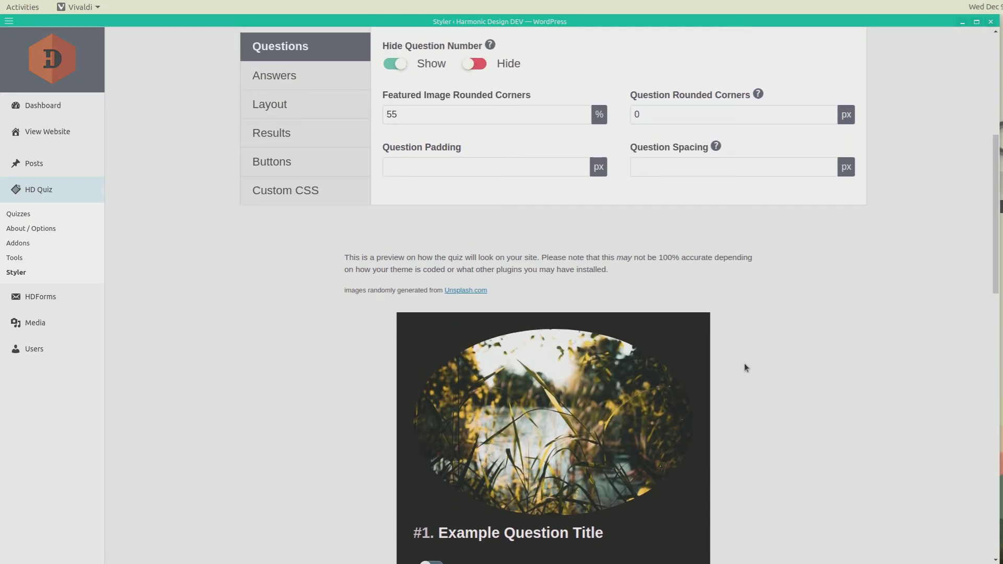
# Set the question padding to 0 px and check the first question's spacing in the quiz preview
pyautogui.click(494, 171)
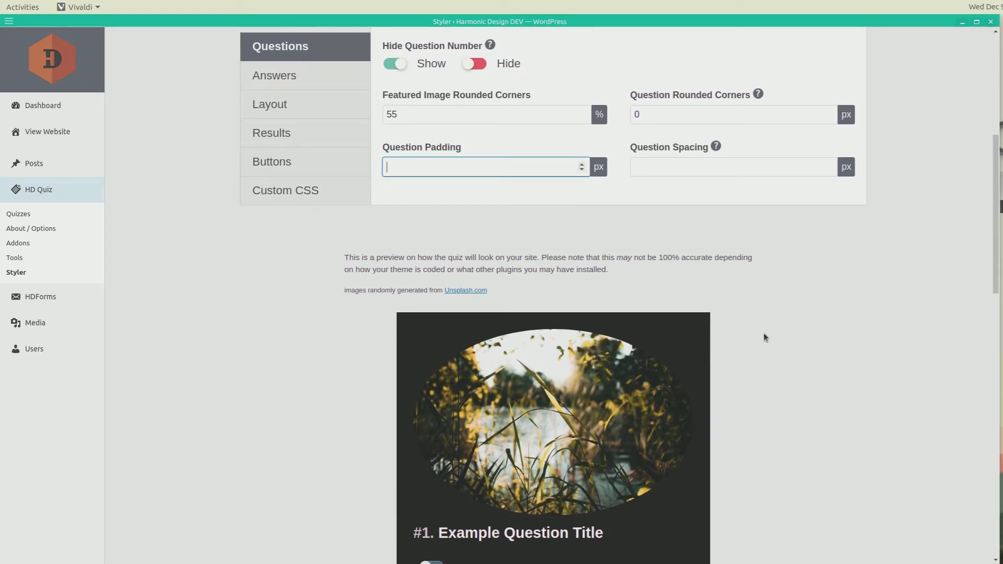
pyautogui.click(554, 330)
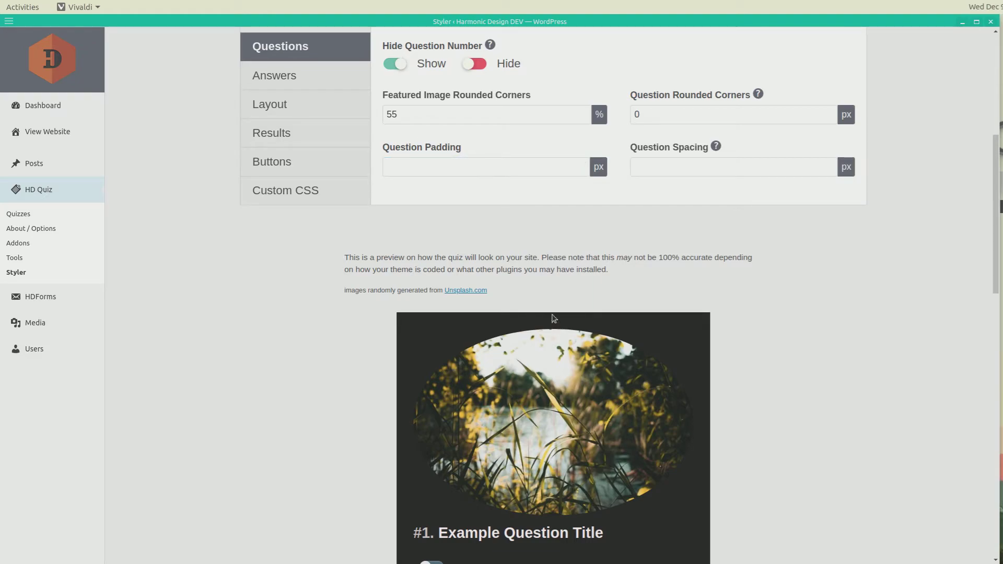
pyautogui.scroll(1, 499, 347)
pyautogui.scroll(-4, 419, 380)
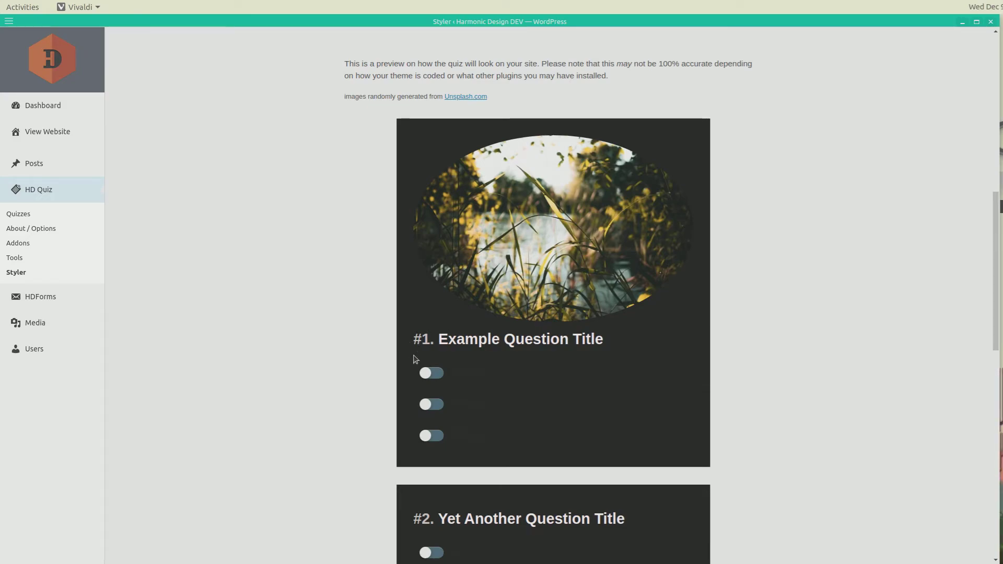
pyautogui.scroll(2, 472, 356)
pyautogui.scroll(1, 472, 355)
pyautogui.click(450, 112)
pyautogui.write('0')
pyautogui.click(453, 180)
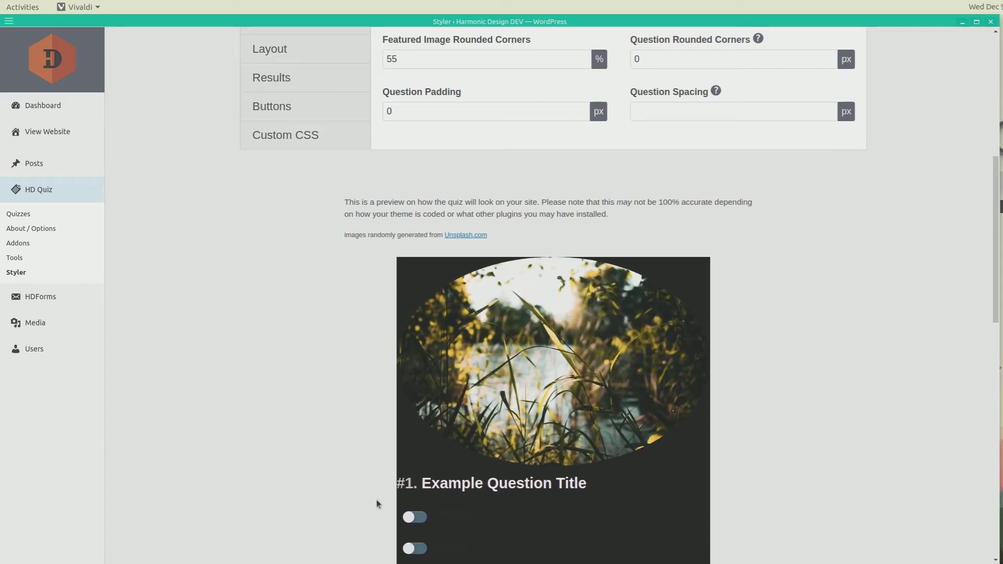
# Try a question padding of 88 px and compare the result in the quiz preview
pyautogui.click(402, 112)
pyautogui.doubleClick(389, 112)
pyautogui.write('88')
pyautogui.click(801, 321)
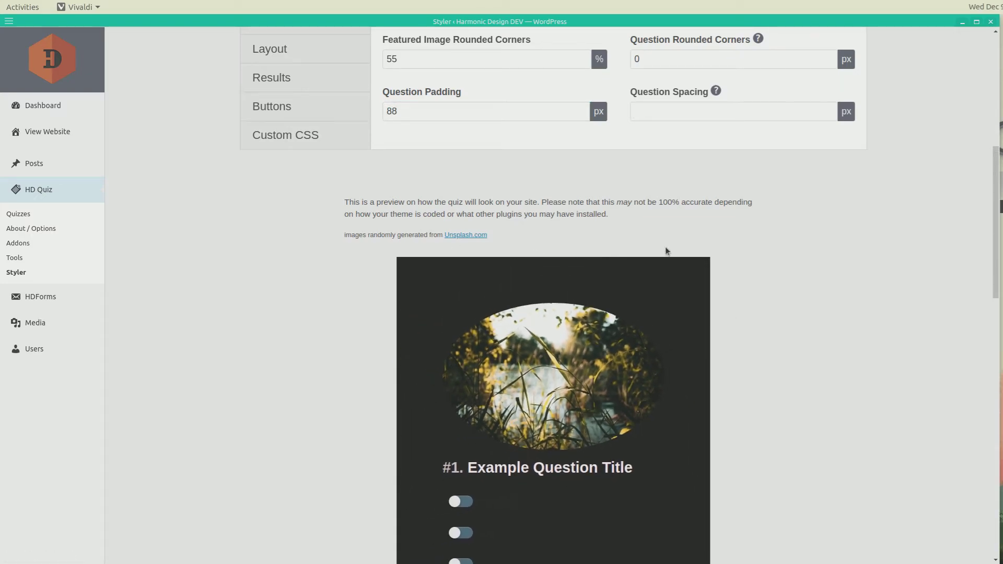
# Set the question padding to 44 px
pyautogui.doubleClick(434, 121)
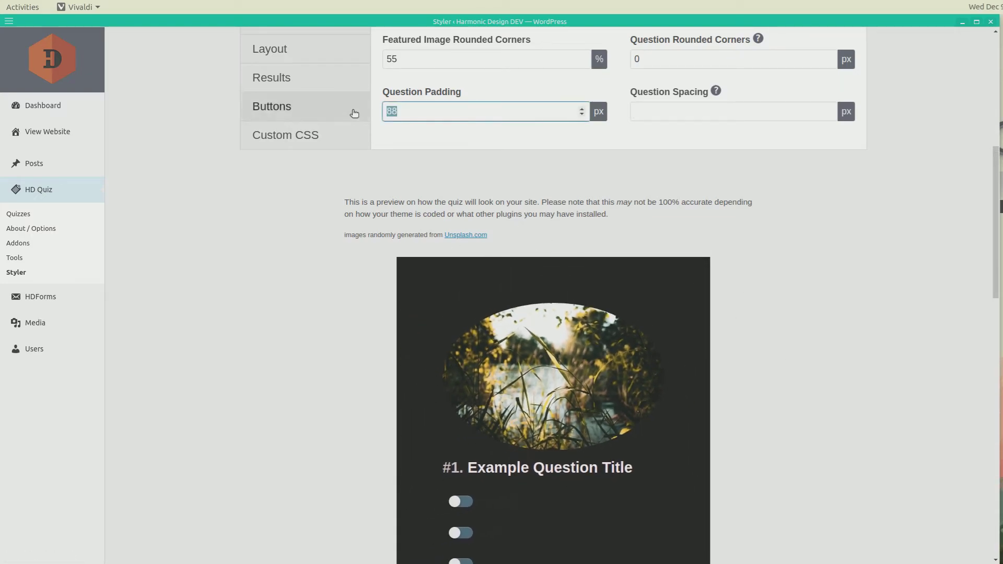
pyautogui.write('44')
pyautogui.click(781, 232)
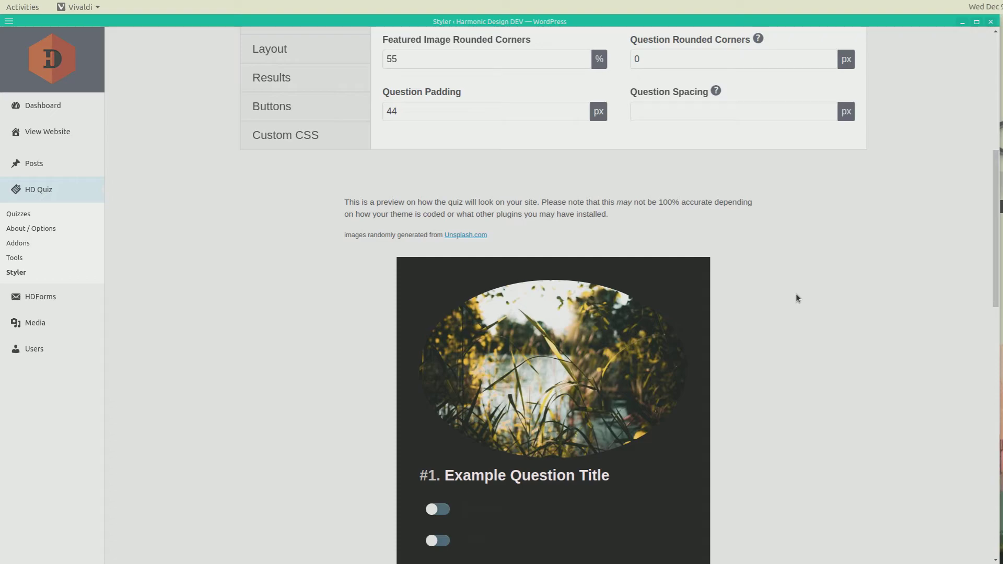
# Highlight the first answer of question 1 in the quiz preview to check its text against the dark background
pyautogui.scroll(-3, 827, 319)
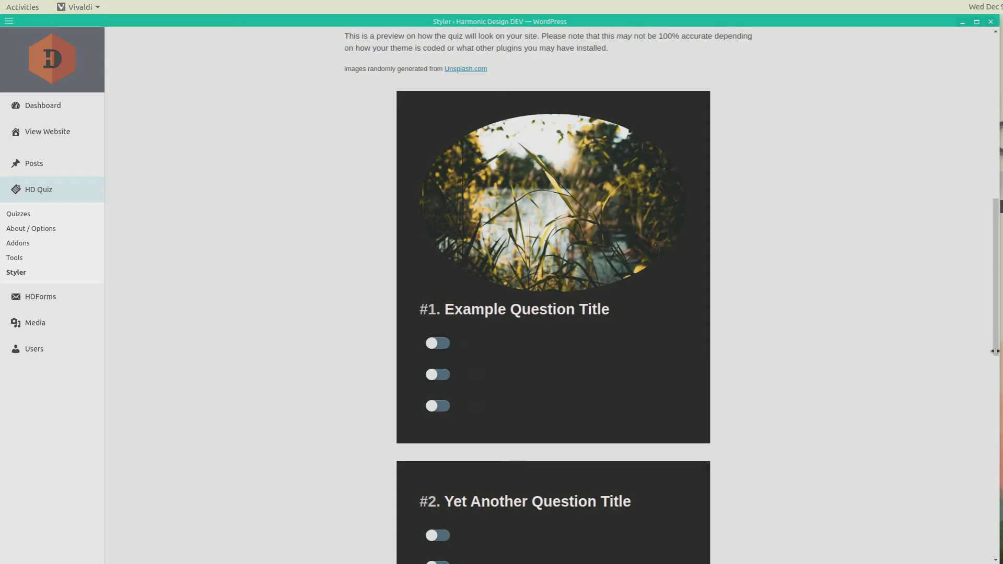
pyautogui.moveTo(504, 348); pyautogui.dragTo(454, 342)
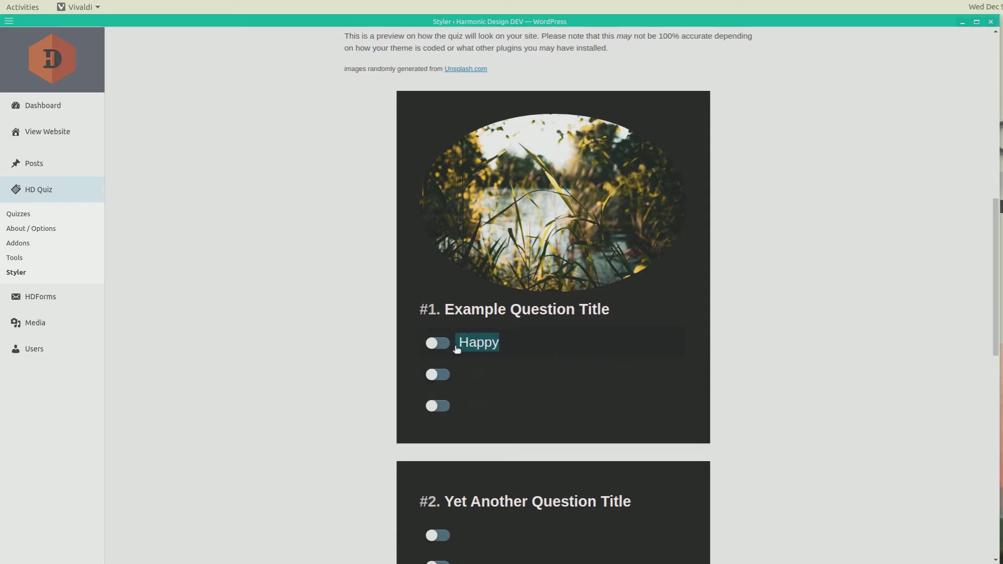
pyautogui.click(847, 333)
# In the answer settings, pick a near-white light cyan as the answer text color and check the answers in the preview
pyautogui.moveTo(997, 351); pyautogui.dragTo(996, 228)
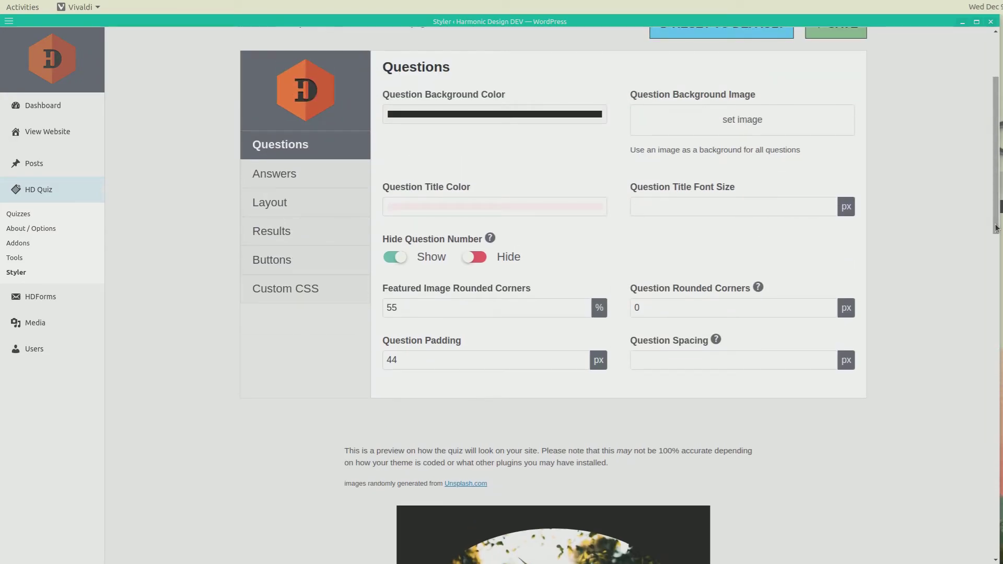
pyautogui.click(324, 169)
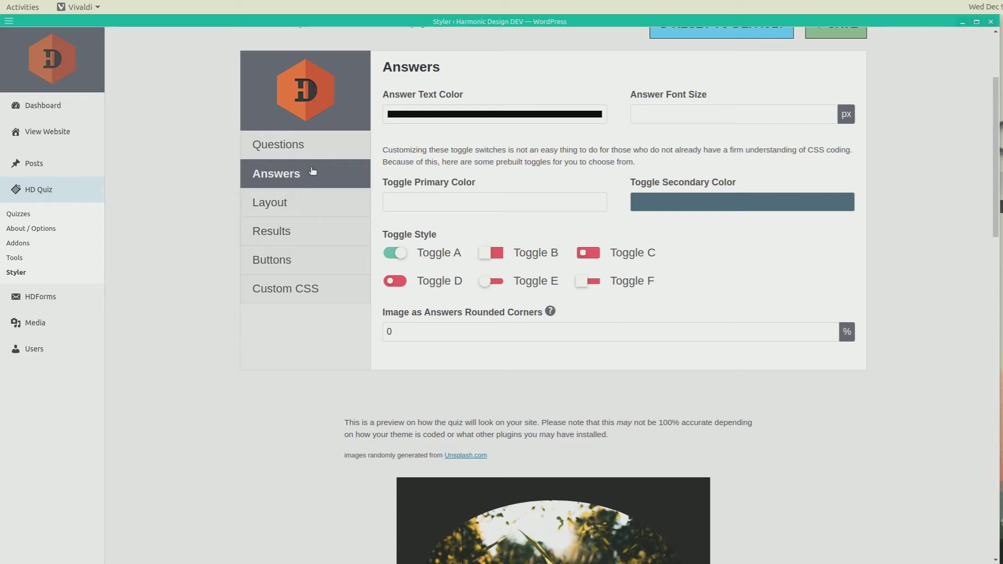
pyautogui.click(448, 114)
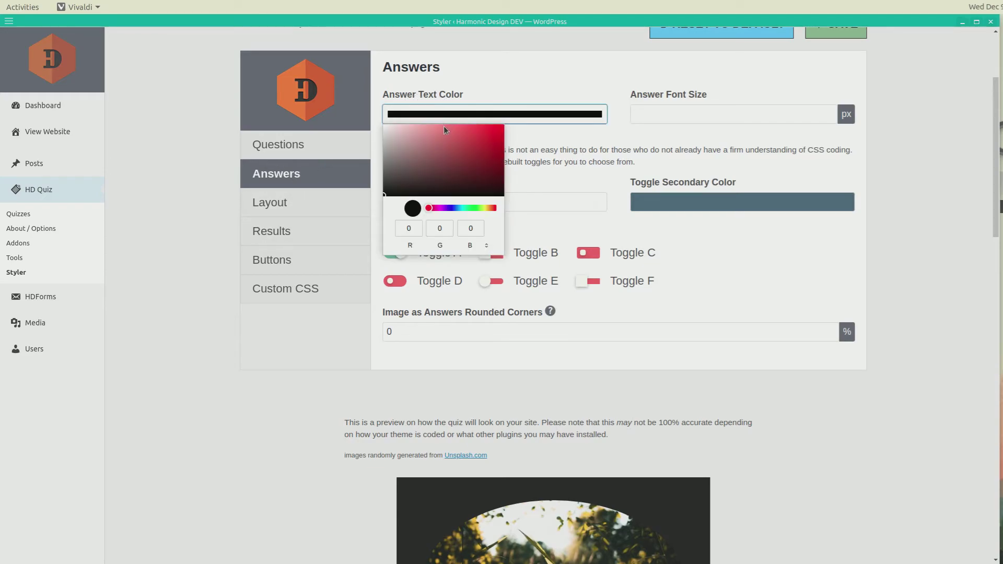
pyautogui.click(457, 207)
pyautogui.click(388, 129)
pyautogui.moveTo(388, 128); pyautogui.dragTo(393, 127)
pyautogui.click(875, 267)
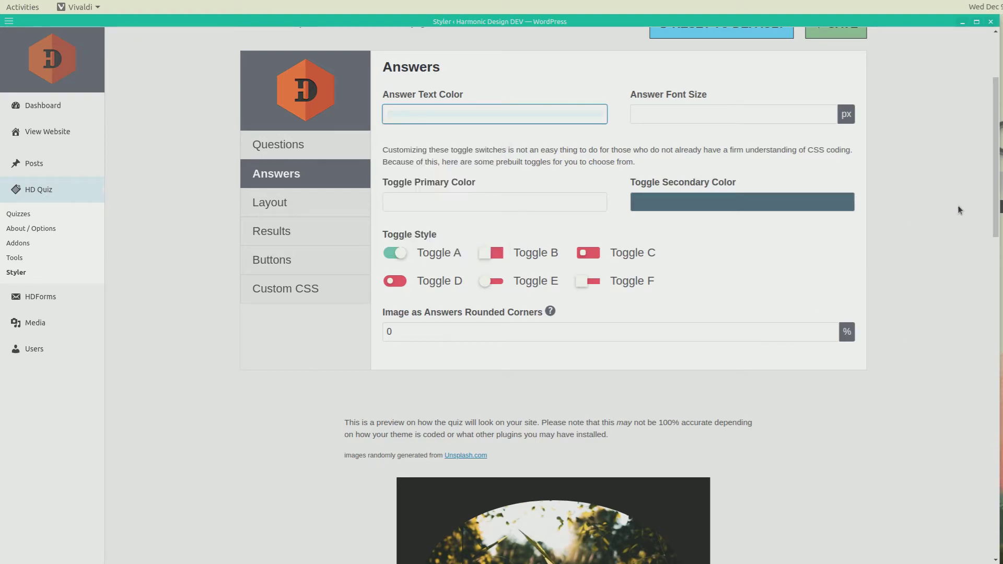
pyautogui.moveTo(998, 217); pyautogui.dragTo(993, 342)
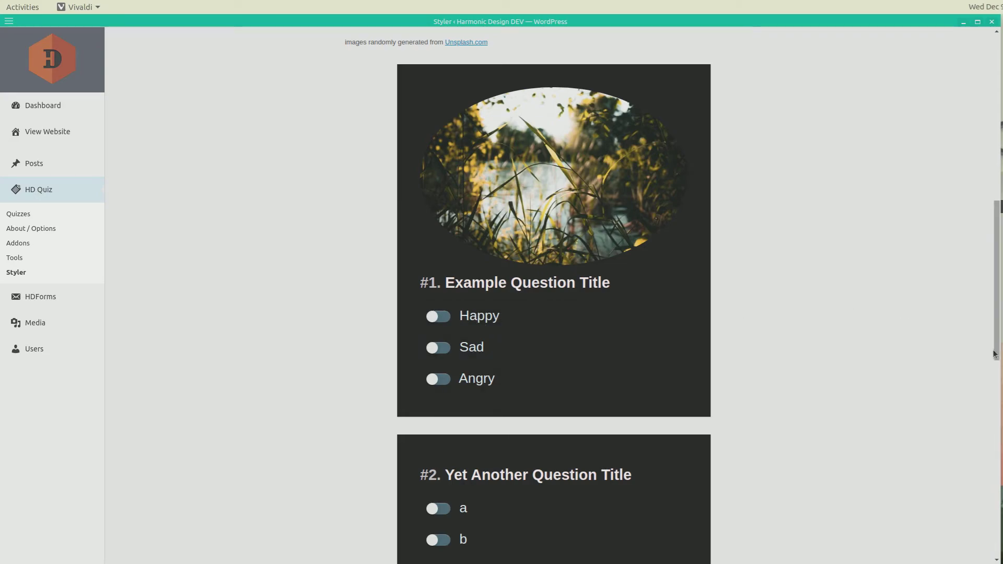
# Choose the Toggle C style for the answers and look at it in the quiz preview
pyautogui.moveTo(994, 354); pyautogui.dragTo(985, 230)
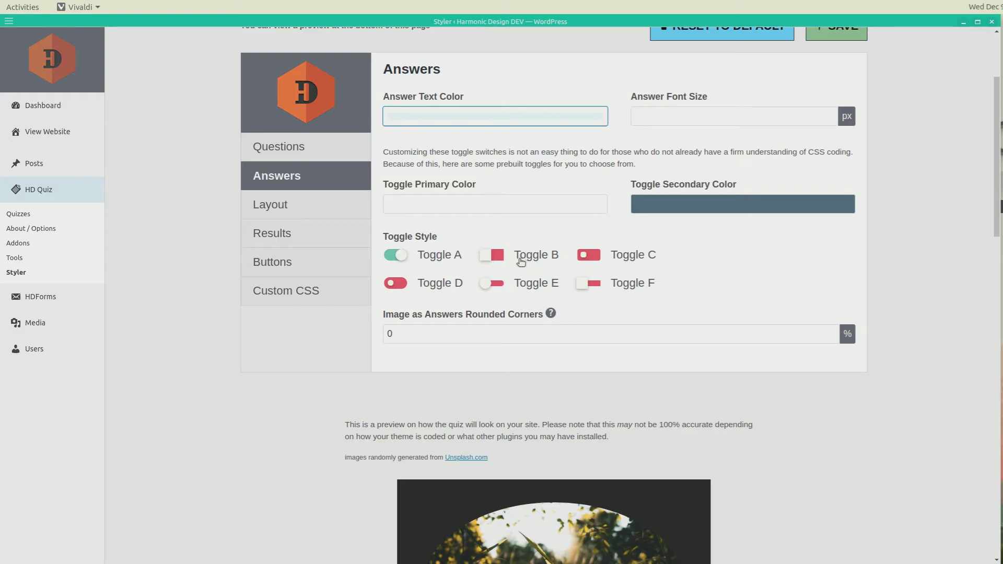
pyautogui.click(588, 256)
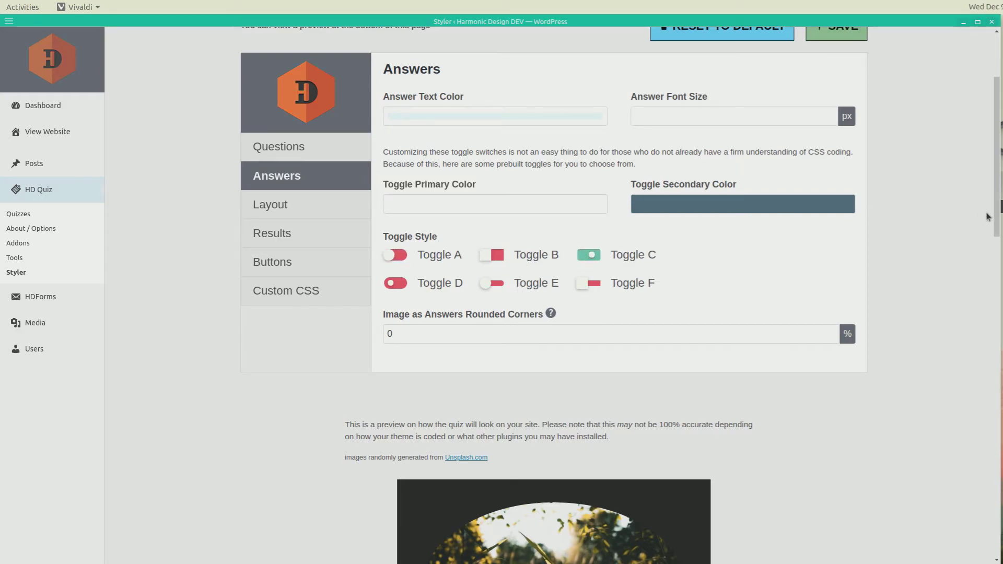
pyautogui.scroll(-6, 469, 381)
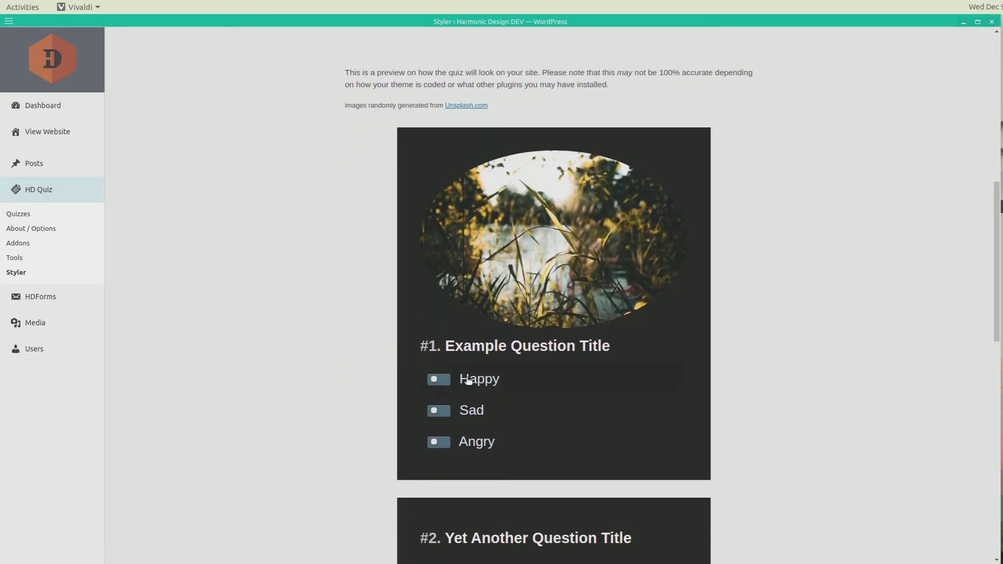
# Switch the answer toggle style to Toggle F and look at it in the quiz preview
pyautogui.scroll(4, 477, 427)
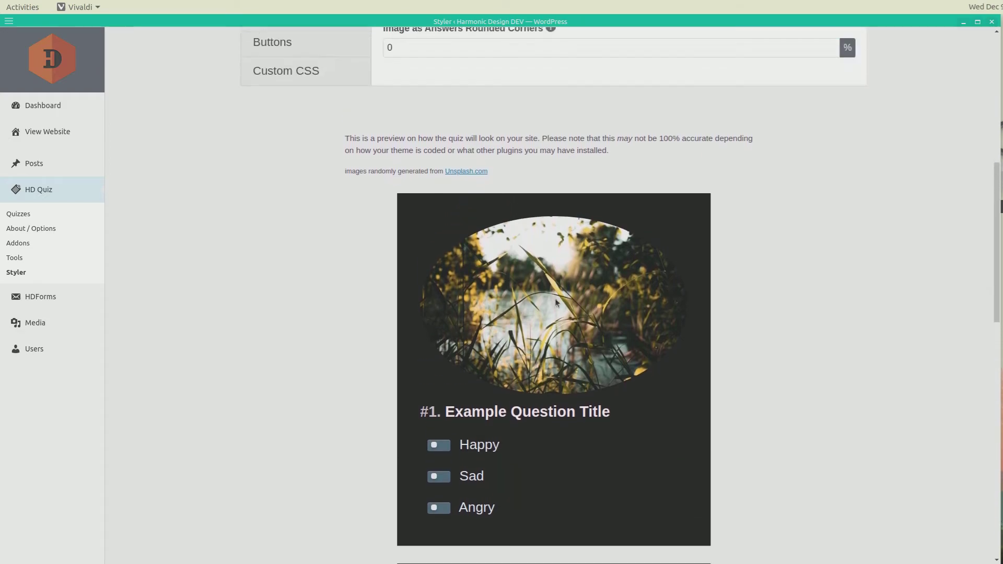
pyautogui.click(622, 130)
pyautogui.scroll(-5, 506, 363)
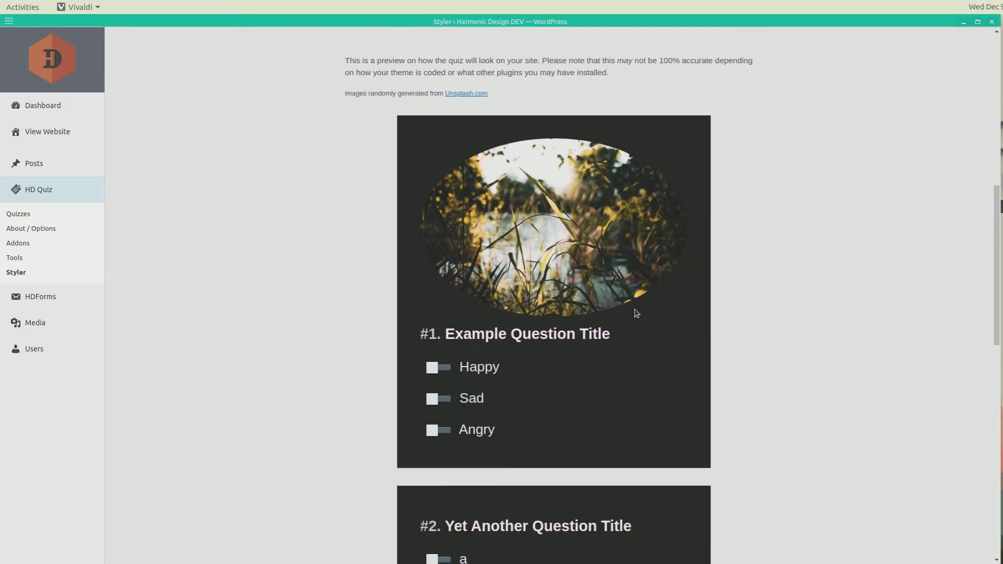
# Test the toggle switches by selecting and deselecting the Happy, Sad and Angry answers of question 1 in the preview
pyautogui.click(505, 362)
pyautogui.click(504, 391)
pyautogui.click(508, 411)
pyautogui.click(506, 389)
pyautogui.click(508, 359)
pyautogui.click(504, 380)
pyautogui.click(506, 407)
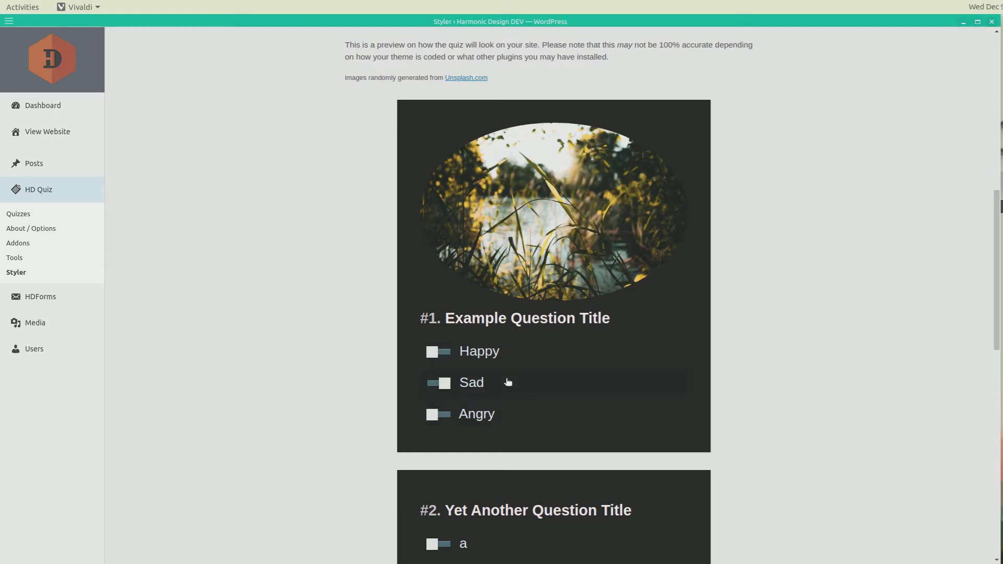
pyautogui.click(509, 383)
pyautogui.click(512, 355)
pyautogui.click(560, 356)
# Pick a very pale green as the toggle primary color
pyautogui.moveTo(996, 343); pyautogui.dragTo(942, 230)
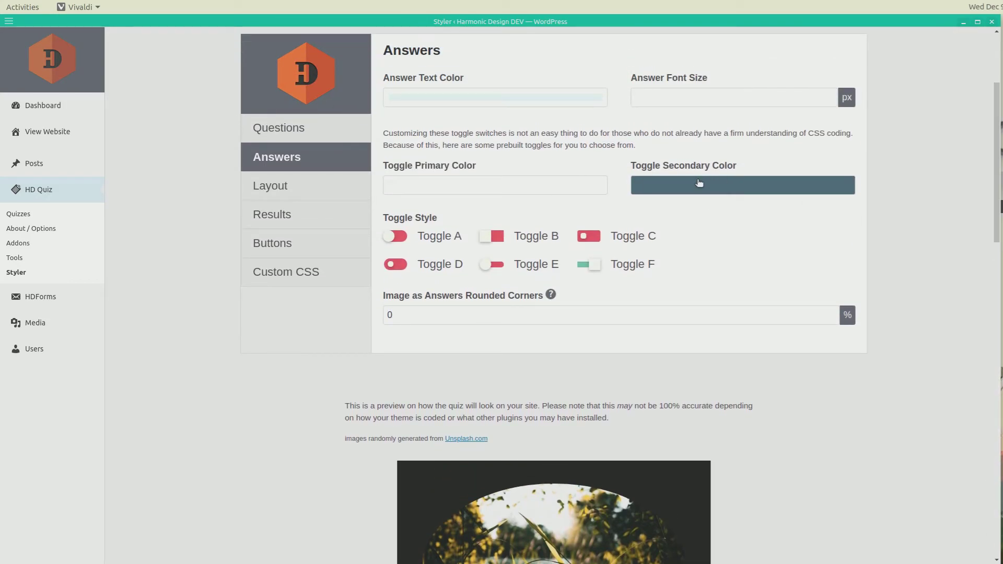
pyautogui.click(557, 189)
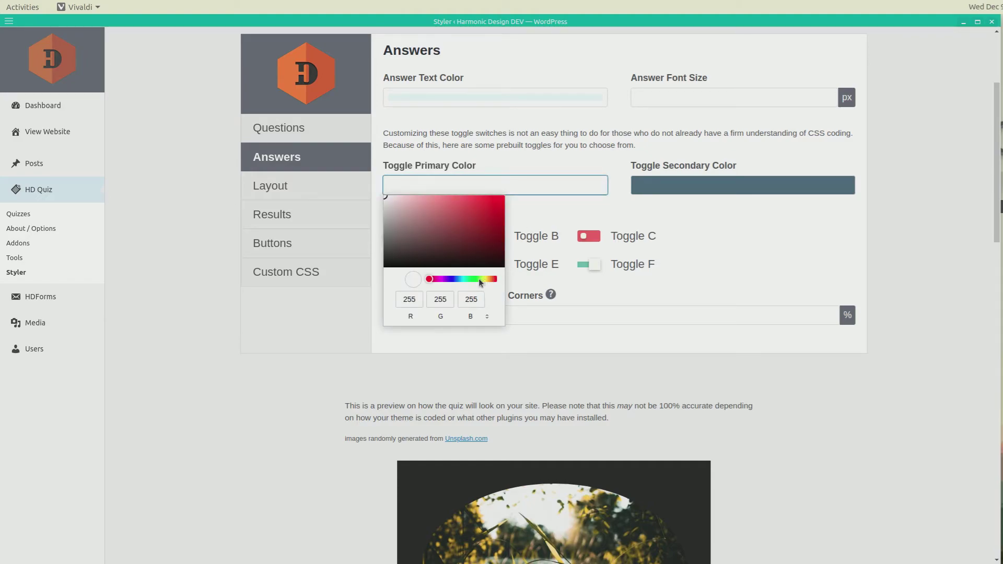
pyautogui.click(480, 283)
pyautogui.moveTo(428, 200); pyautogui.dragTo(393, 198)
# Pick a muted purple of about RGB 74, 71, 118 as the toggle secondary color
pyautogui.click(773, 186)
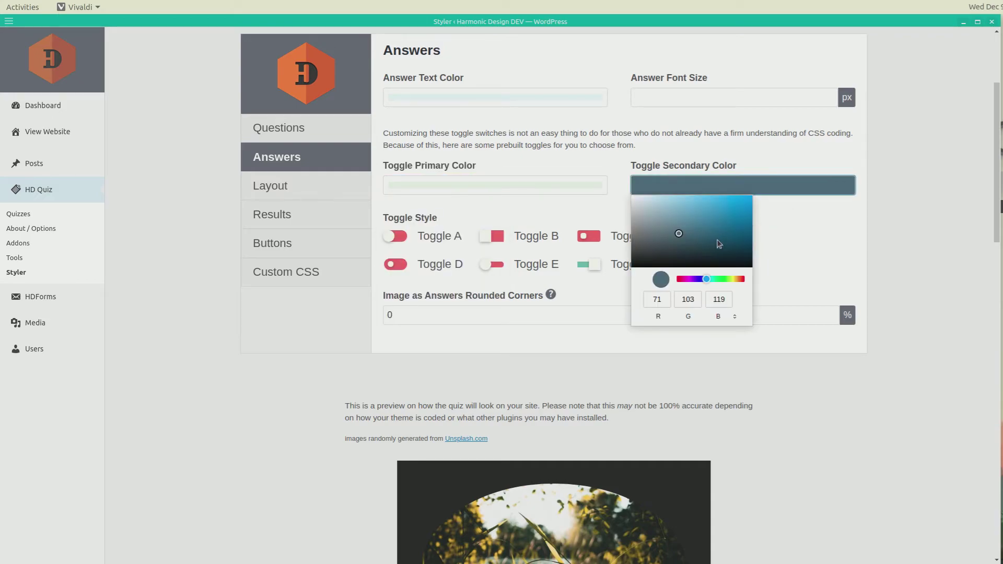
pyautogui.click(731, 279)
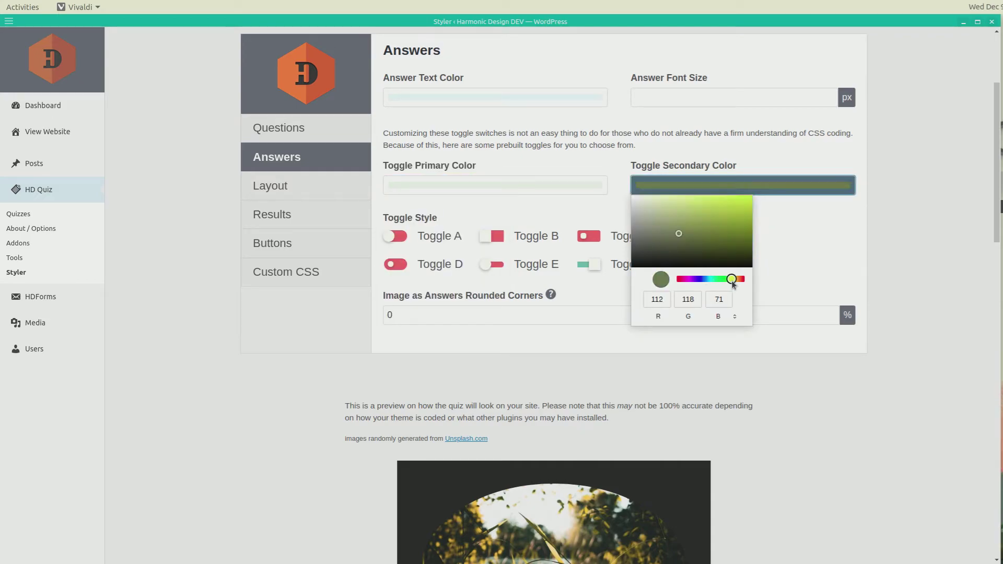
pyautogui.click(742, 280)
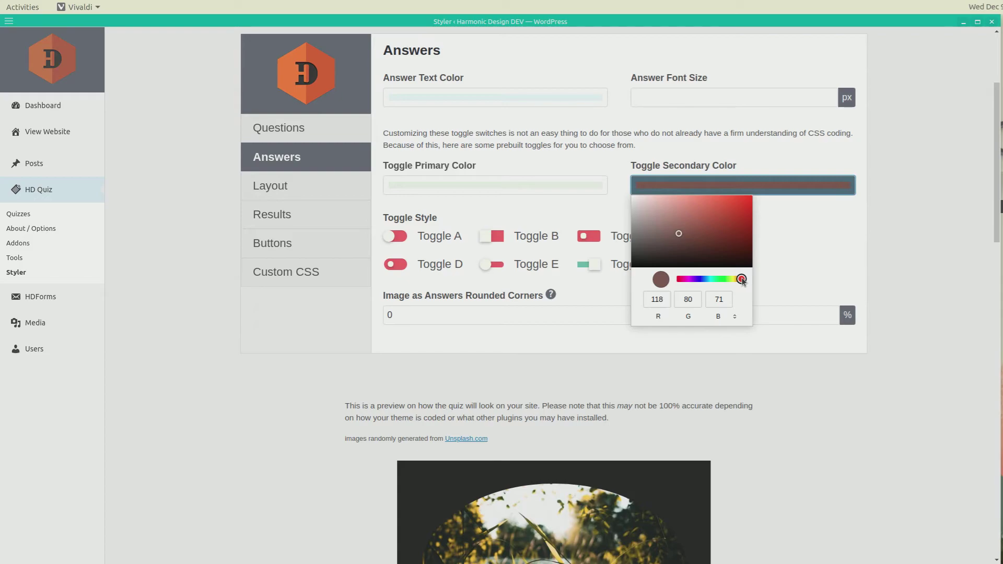
pyautogui.moveTo(714, 282); pyautogui.dragTo(700, 284)
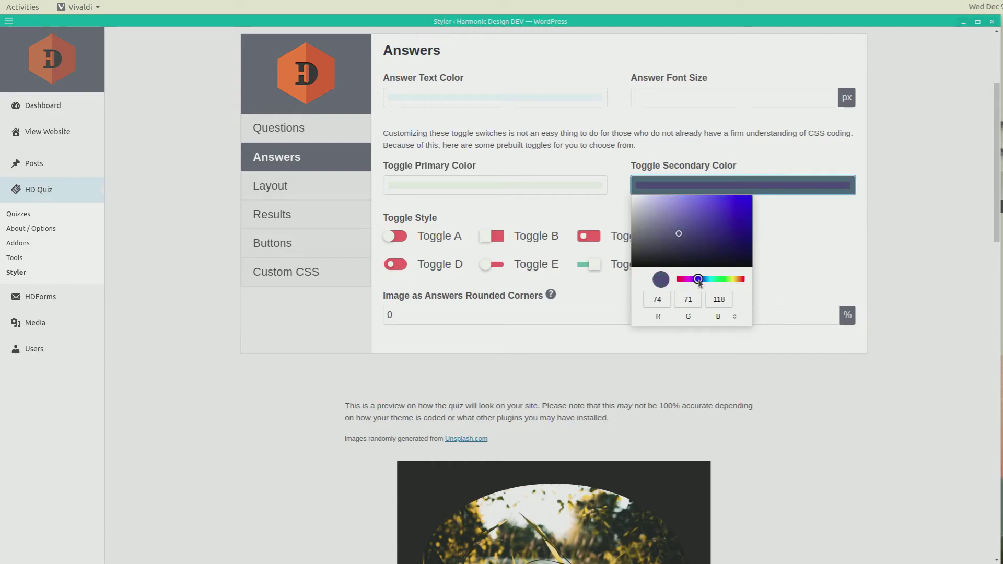
pyautogui.click(889, 213)
# Test the recolored toggles by switching the answers of question 1 on and off in the preview
pyautogui.moveTo(991, 209); pyautogui.dragTo(955, 323)
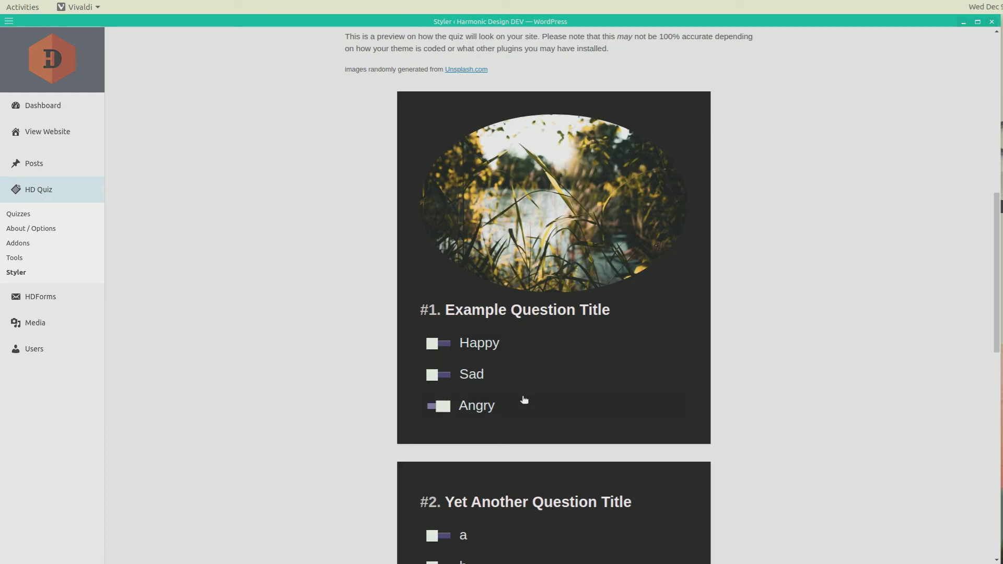
pyautogui.click(540, 374)
pyautogui.click(548, 353)
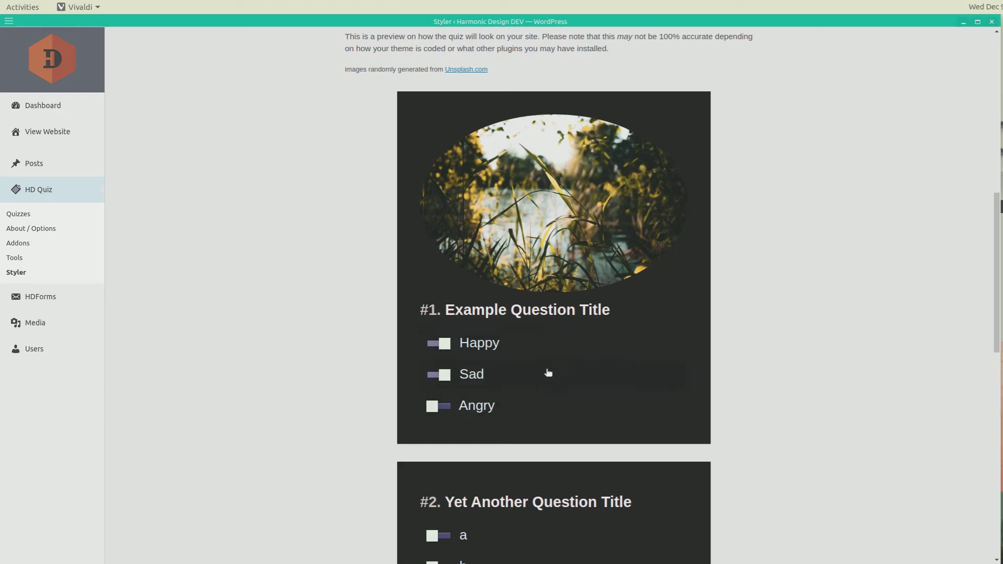
pyautogui.click(591, 340)
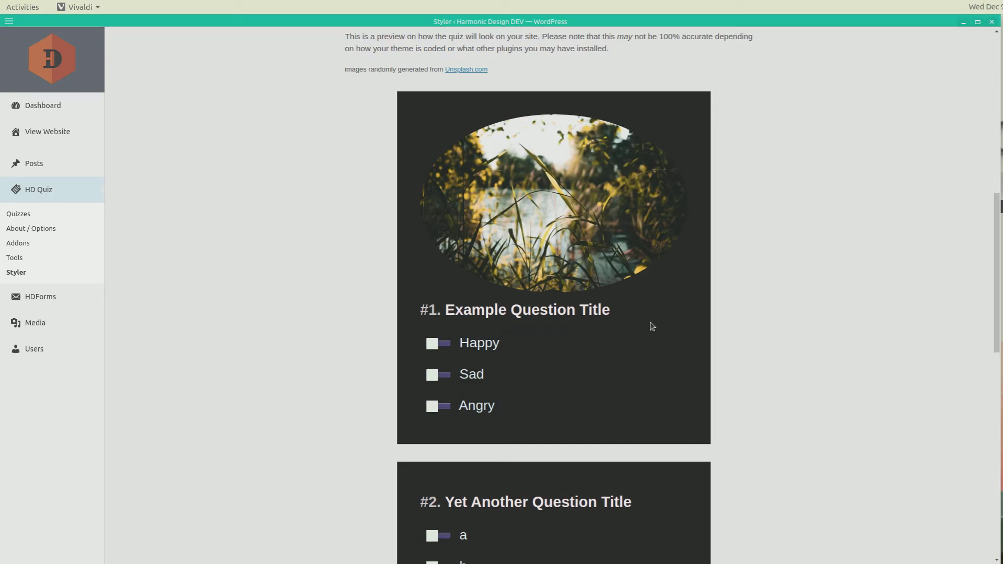
# Set the quiz layout to the left layout and check the question and answer arrangement in the preview
pyautogui.scroll(4, 746, 309)
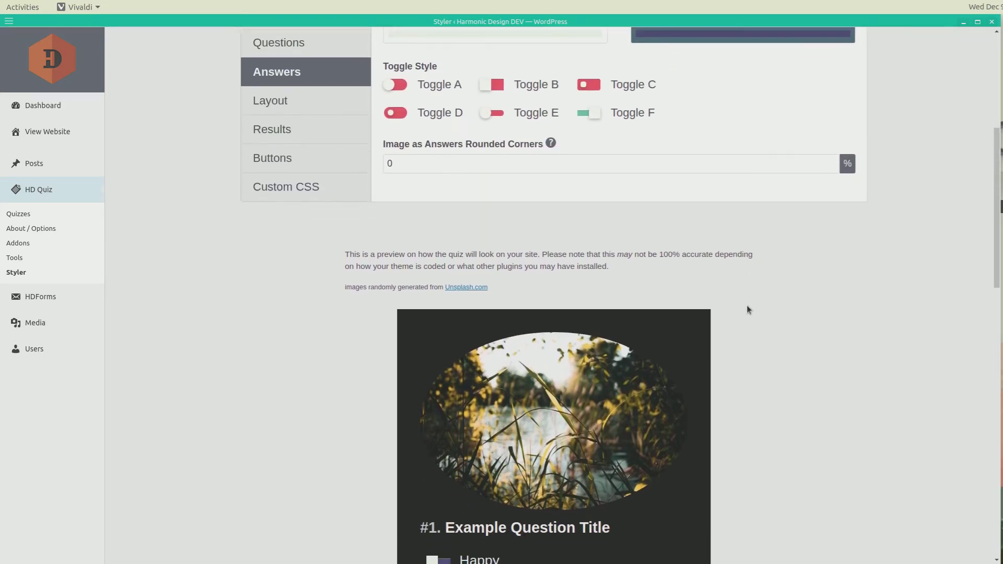
pyautogui.scroll(2, 698, 314)
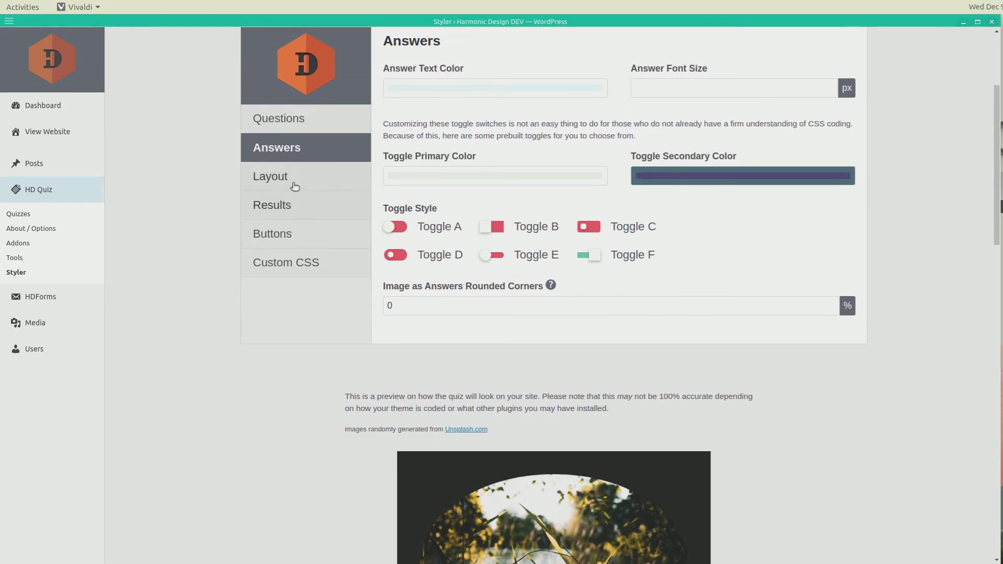
pyautogui.click(294, 183)
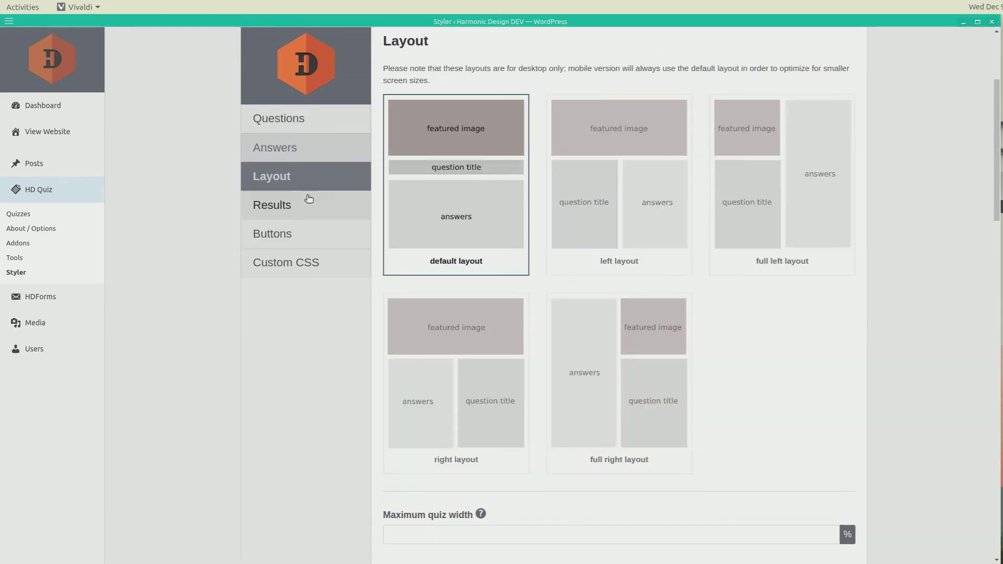
pyautogui.click(639, 241)
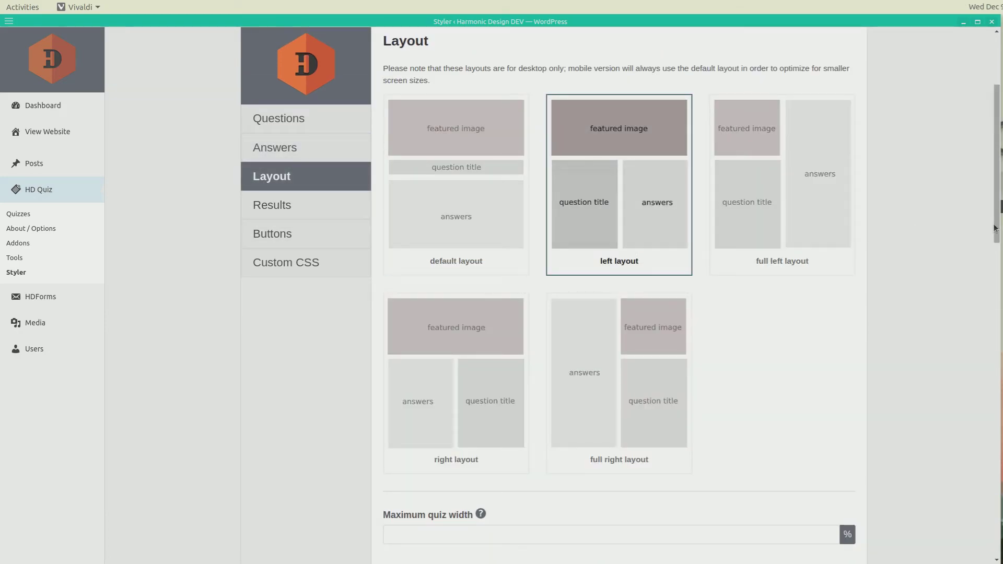
pyautogui.moveTo(995, 229); pyautogui.dragTo(985, 399)
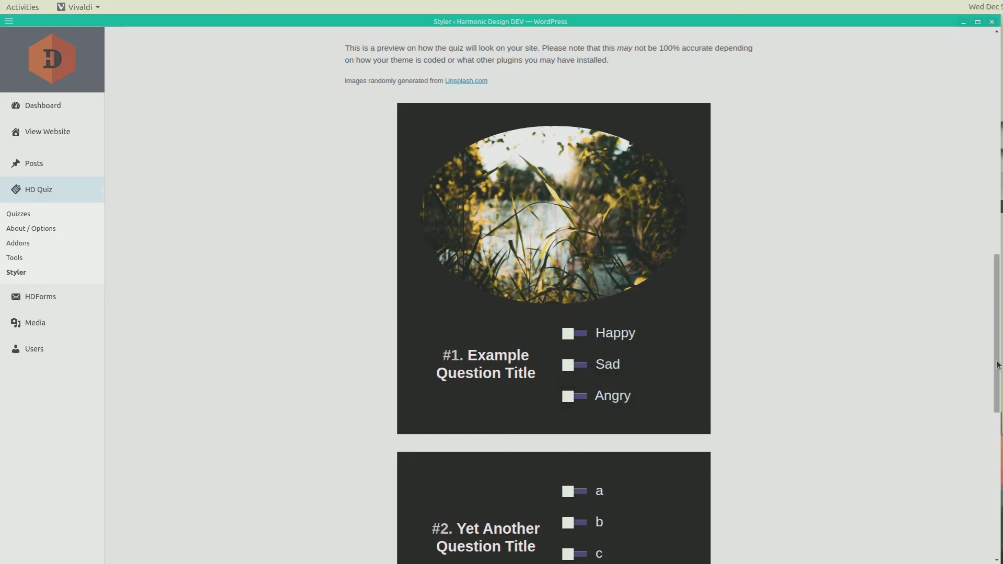
pyautogui.moveTo(997, 409)
pyautogui.mouseDown()
pyautogui.moveTo(999, 458)
pyautogui.moveTo(986, 410)
pyautogui.mouseUp()
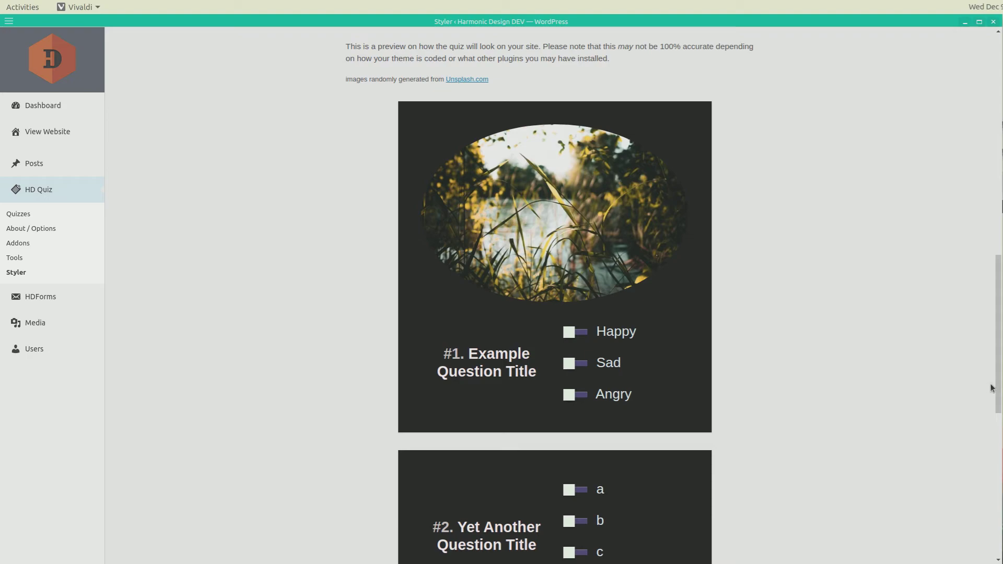
# Try the full right layout for the quiz and return to the left layout
pyautogui.moveTo(997, 385); pyautogui.dragTo(998, 233)
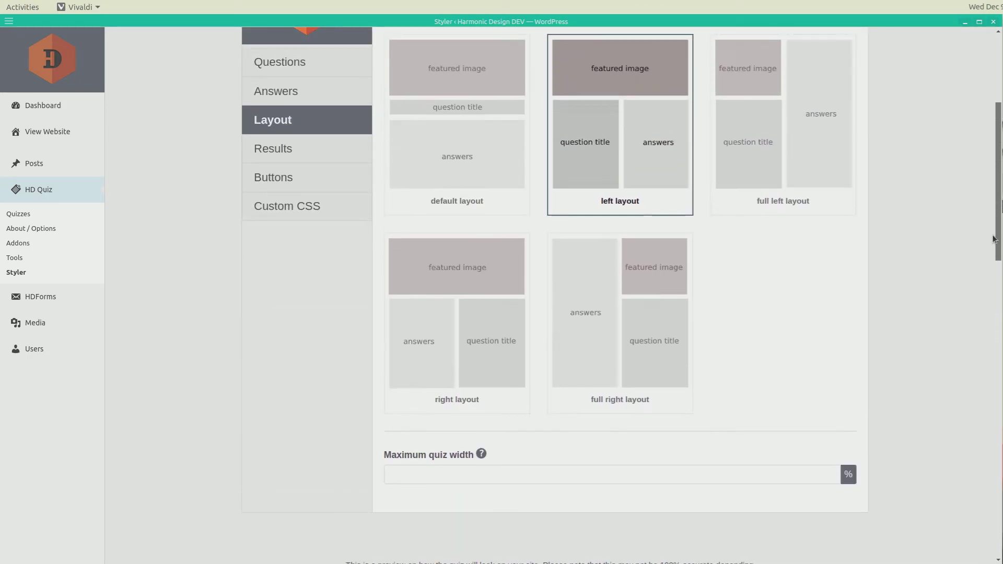
pyautogui.click(671, 302)
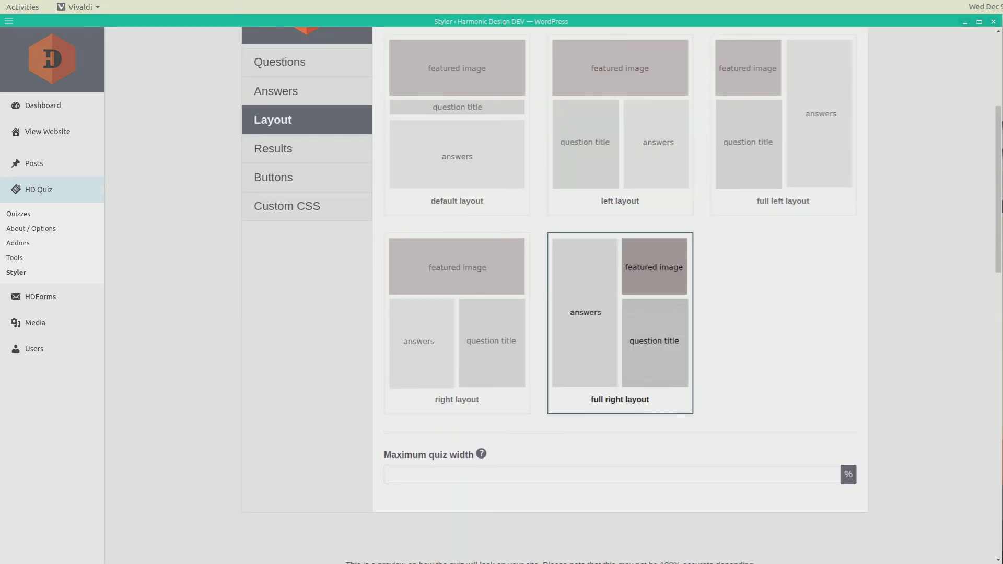
pyautogui.moveTo(995, 254)
pyautogui.mouseDown()
pyautogui.moveTo(995, 396)
pyautogui.moveTo(995, 245)
pyautogui.mouseUp()
pyautogui.click(608, 168)
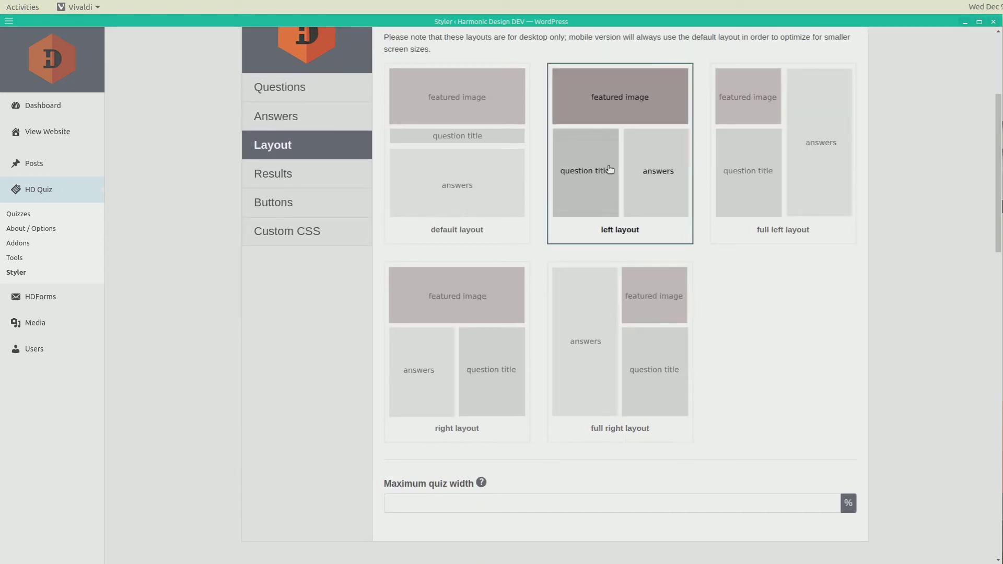
# Open the Buttons styling settings and examine the Finish button in the quiz preview
pyautogui.click(327, 205)
pyautogui.moveTo(995, 299); pyautogui.dragTo(995, 267)
pyautogui.moveTo(996, 222); pyautogui.dragTo(956, 516)
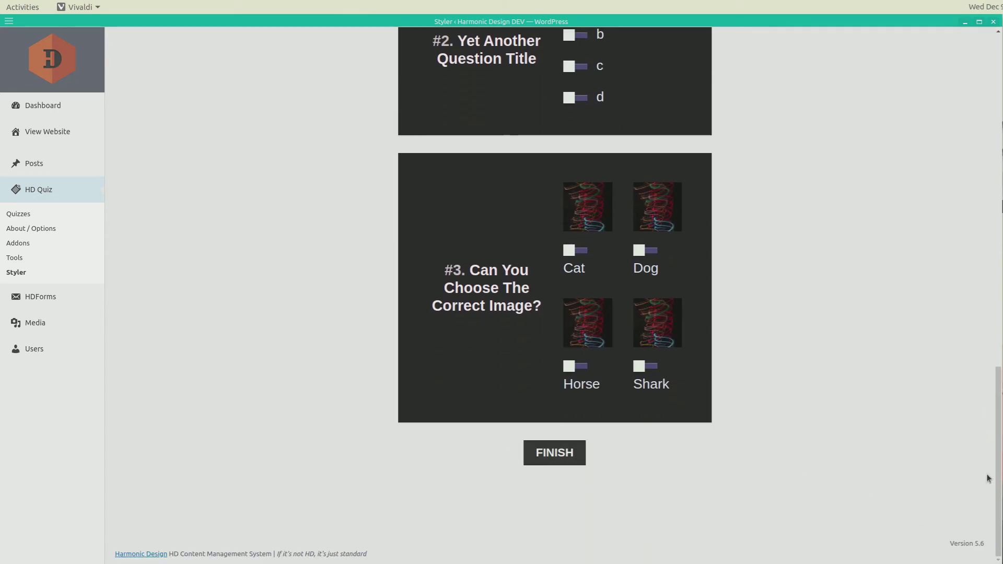
pyautogui.moveTo(997, 478); pyautogui.dragTo(987, 167)
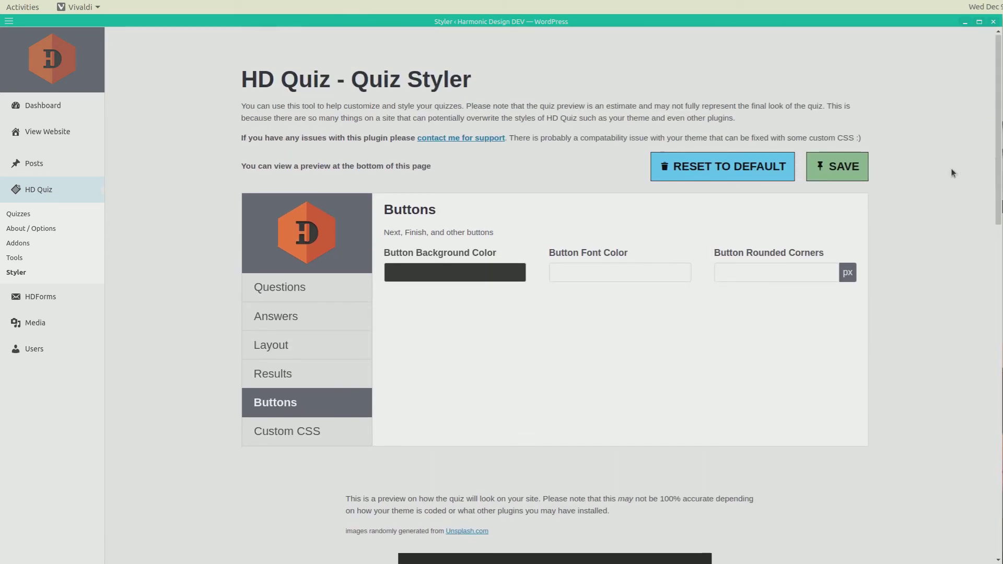
# Pick a light blue of about RGB 142, 206, 245 as the button background color
pyautogui.click(468, 274)
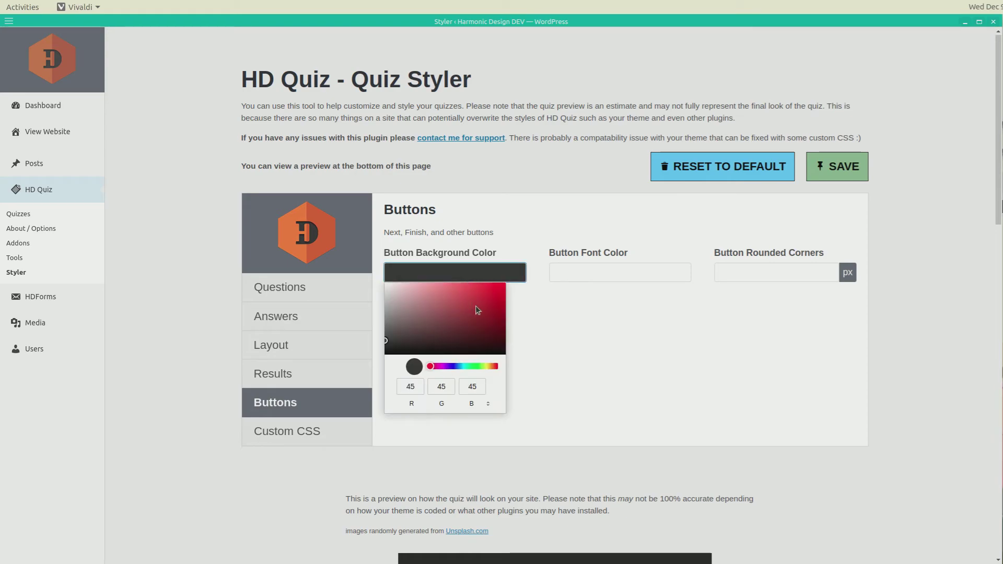
pyautogui.click(459, 366)
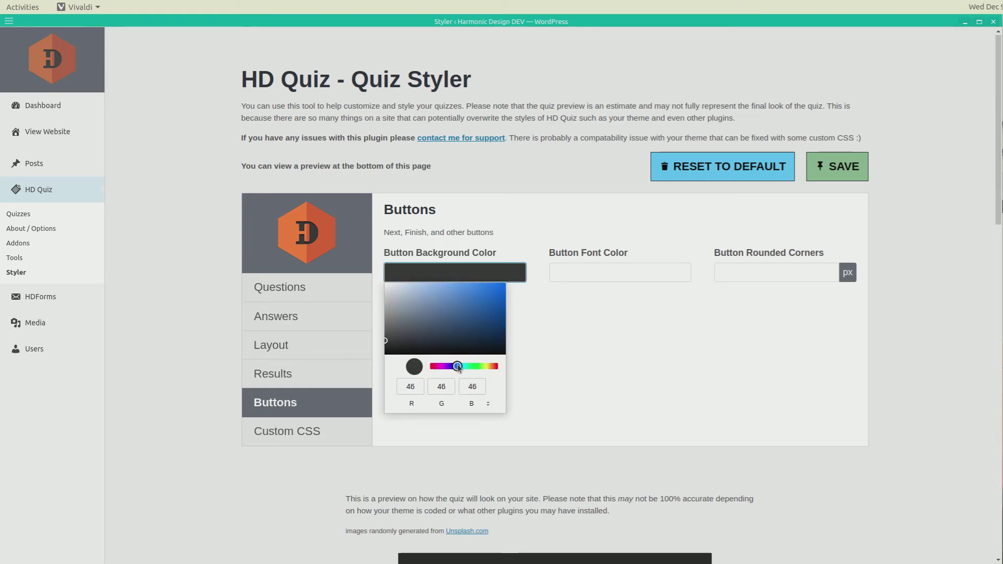
pyautogui.click(454, 317)
pyautogui.moveTo(455, 317); pyautogui.dragTo(435, 285)
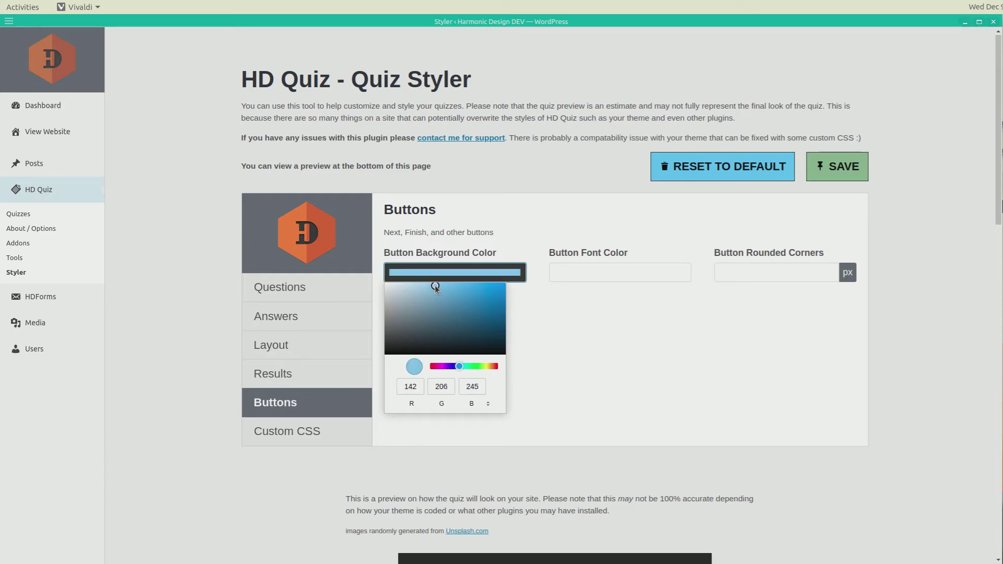
pyautogui.click(569, 327)
# Pick a near-black of about RGB 8, 8, 8 as the button font color
pyautogui.click(583, 284)
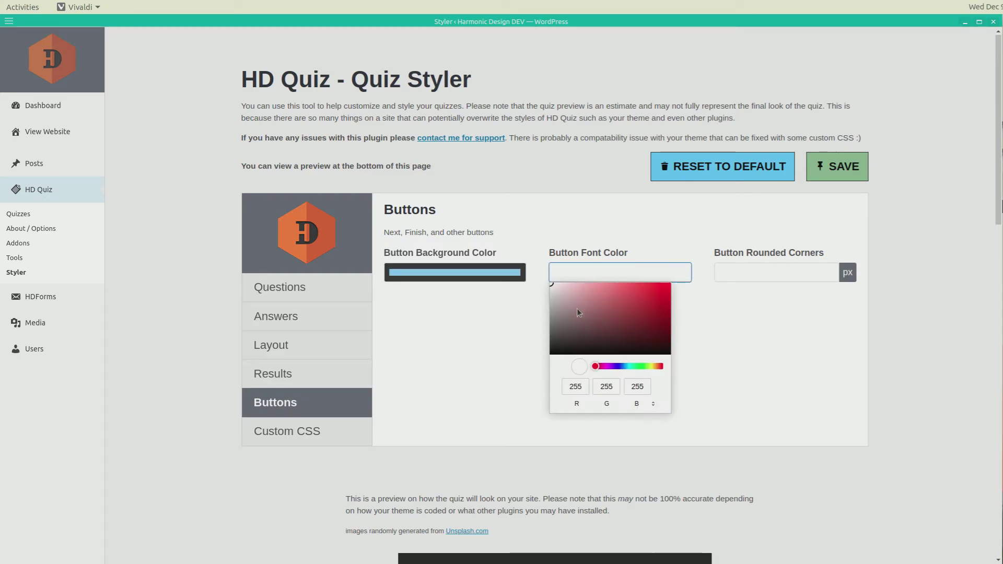
pyautogui.moveTo(585, 339); pyautogui.dragTo(554, 351)
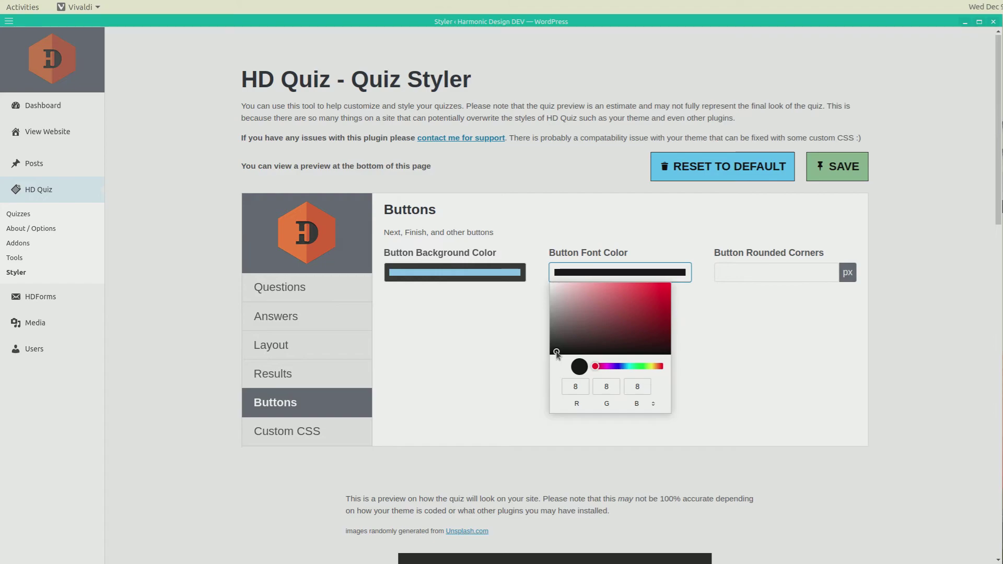
pyautogui.click(719, 333)
# Set the button rounded corners to 8 px and check the restyled Finish button in the preview
pyautogui.click(781, 273)
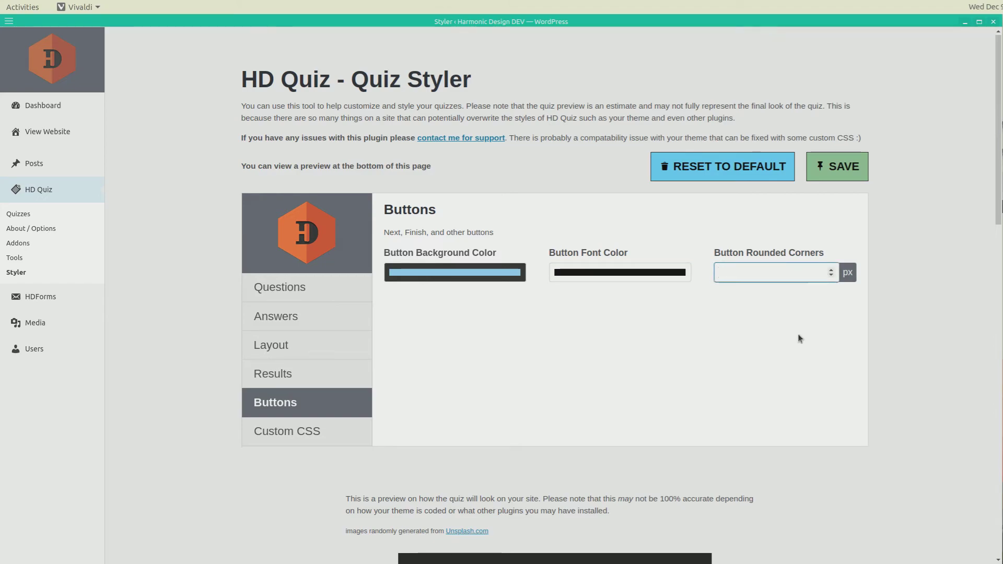
pyautogui.write('8')
pyautogui.click(831, 340)
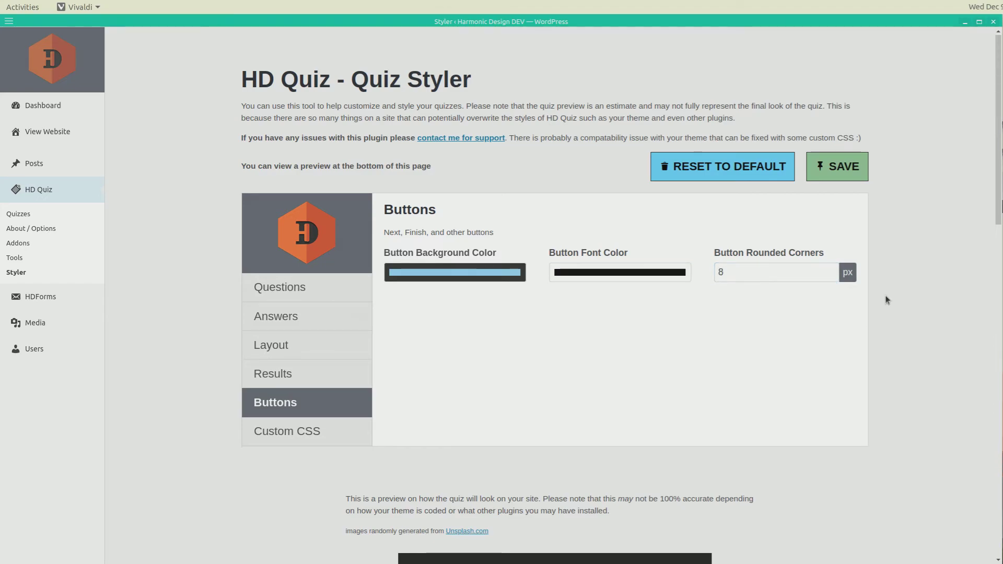
pyautogui.moveTo(998, 199); pyautogui.dragTo(937, 534)
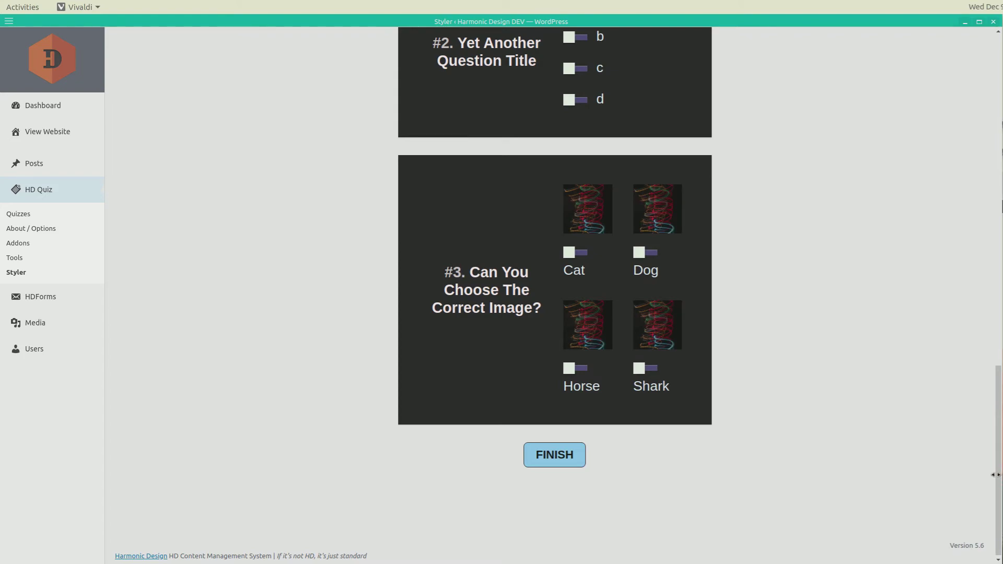
pyautogui.moveTo(995, 480); pyautogui.dragTo(988, 152)
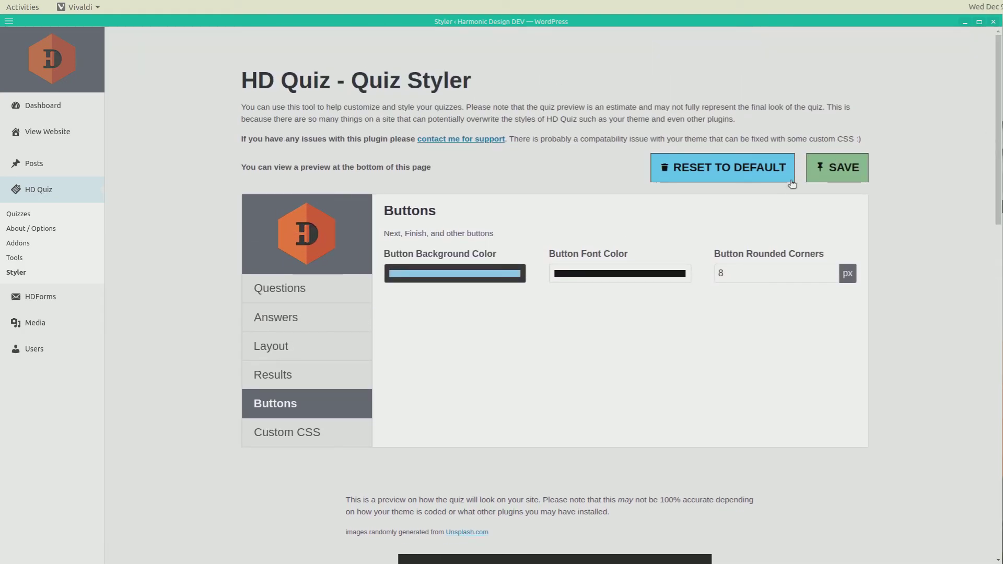
# Reset all quiz styling to the default values
pyautogui.click(751, 171)
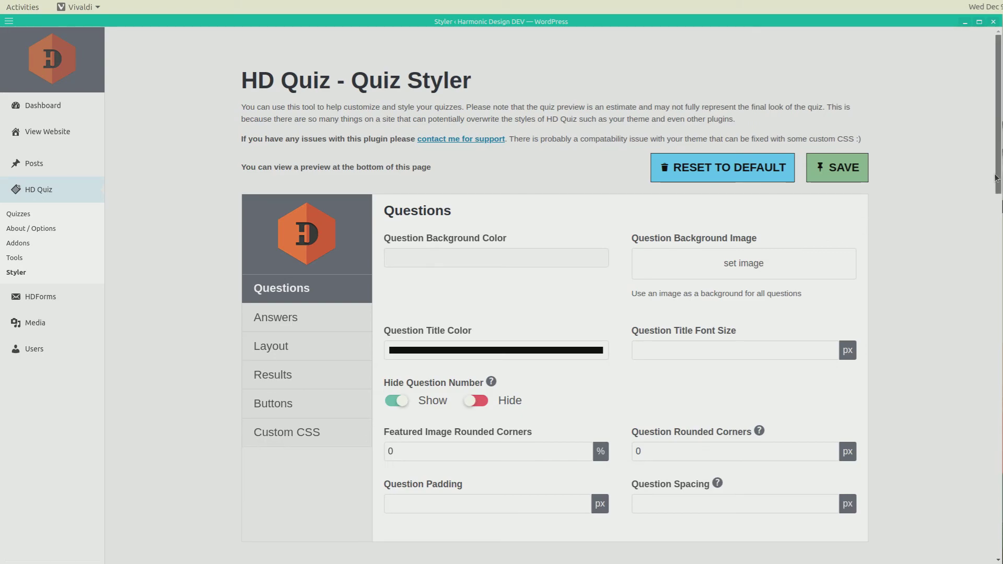
pyautogui.moveTo(995, 178); pyautogui.dragTo(966, 157)
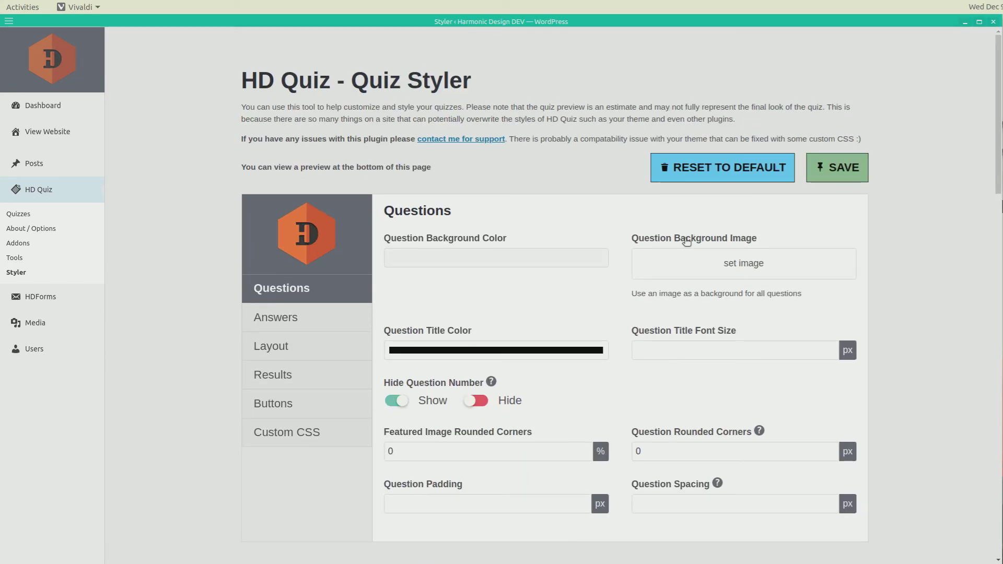
# Set the crumpled paper image download-1.jpeg as the question background and check it in the quiz preview
pyautogui.click(689, 260)
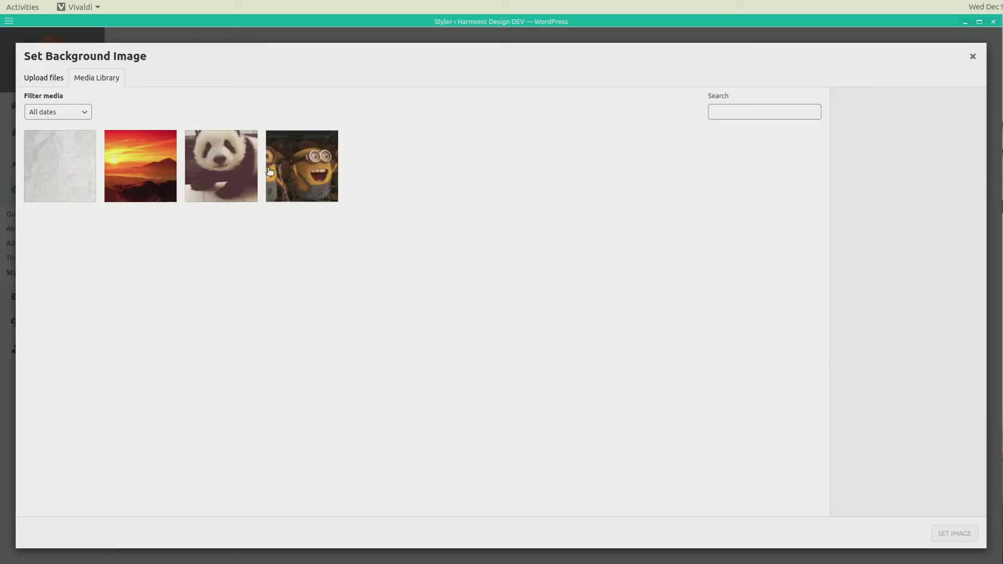
pyautogui.click(82, 182)
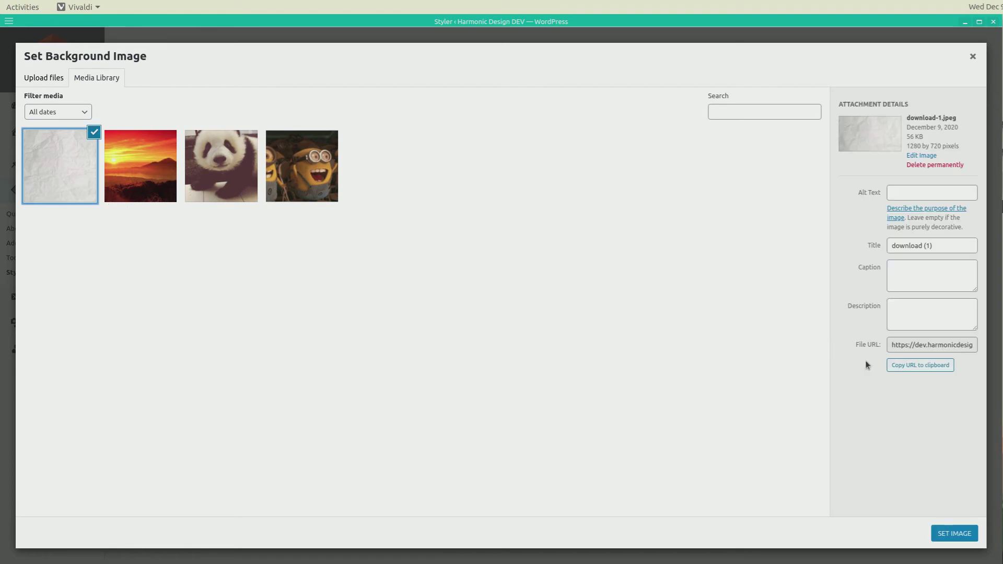
pyautogui.click(969, 531)
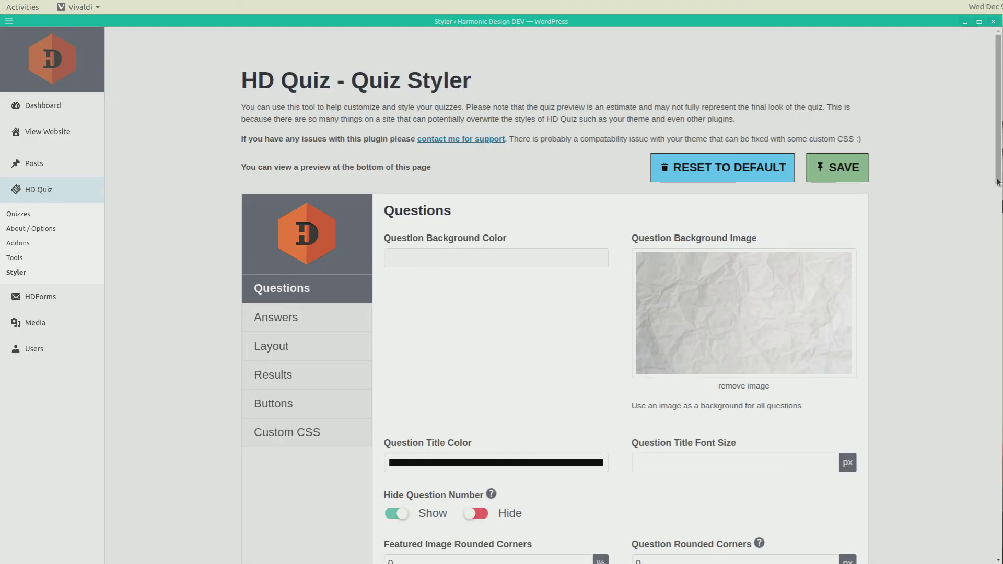
pyautogui.scroll(-7, 991, 204)
pyautogui.scroll(-5, 991, 421)
pyautogui.moveTo(991, 421); pyautogui.dragTo(987, 206)
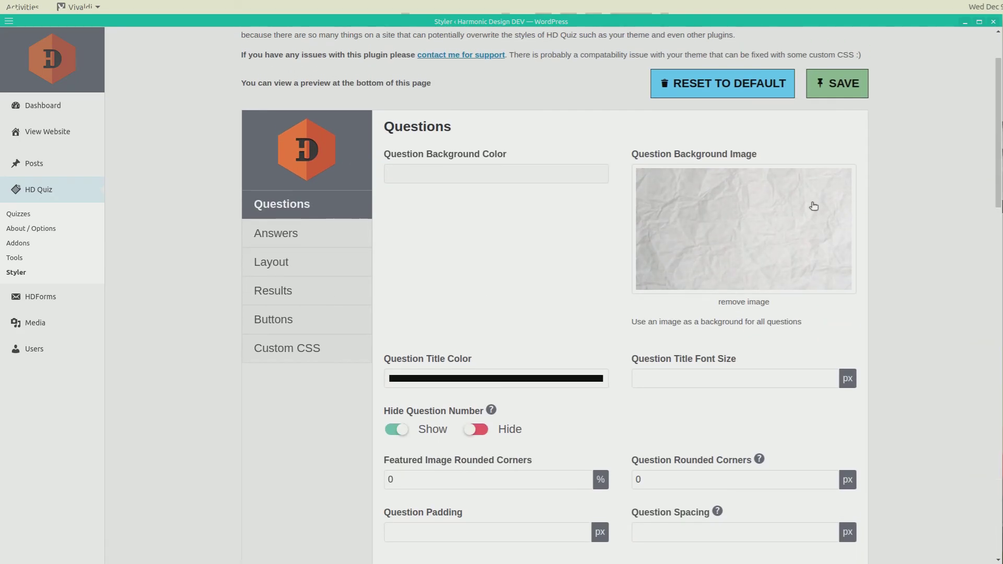
# Replace the question background image with the red sunset picture and check the text readability in the preview
pyautogui.click(814, 206)
pyautogui.click(139, 170)
pyautogui.click(955, 532)
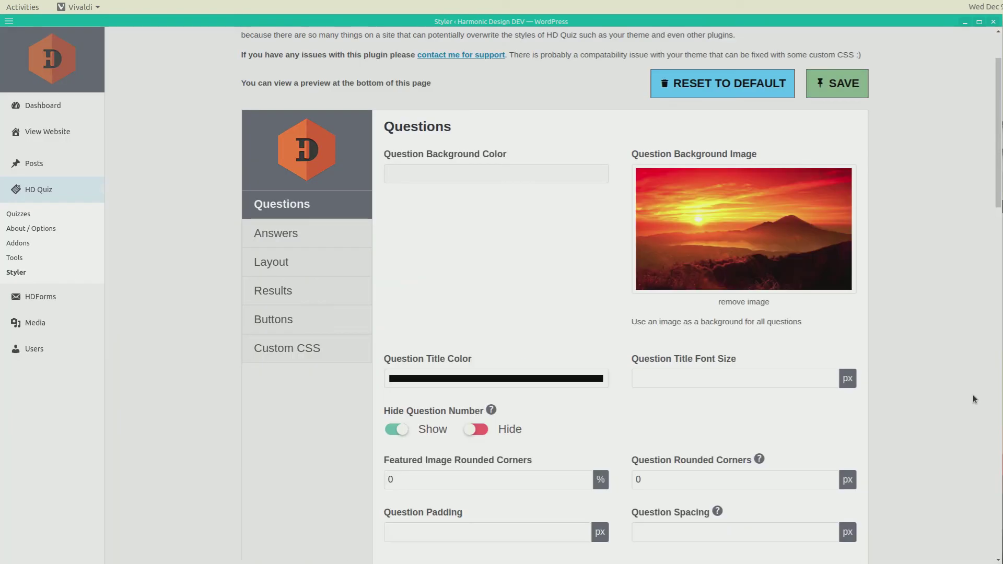
pyautogui.moveTo(995, 196); pyautogui.dragTo(990, 337)
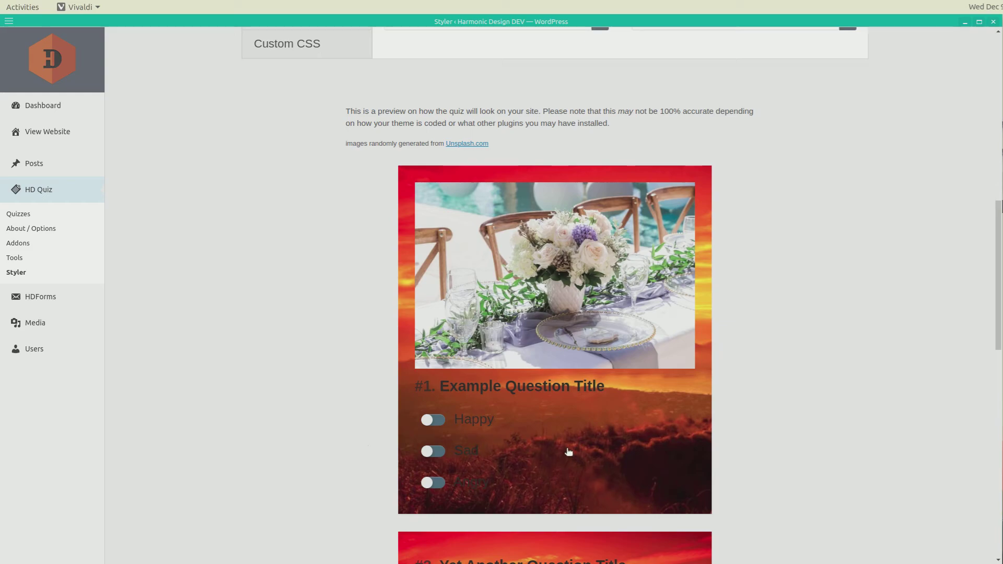
pyautogui.scroll(-5, 607, 428)
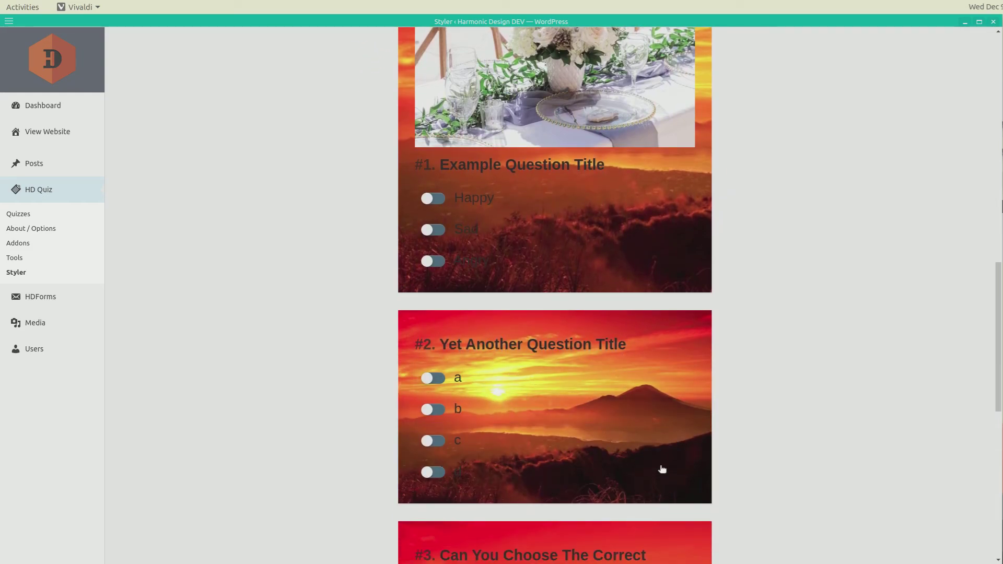
pyautogui.scroll(4, 589, 397)
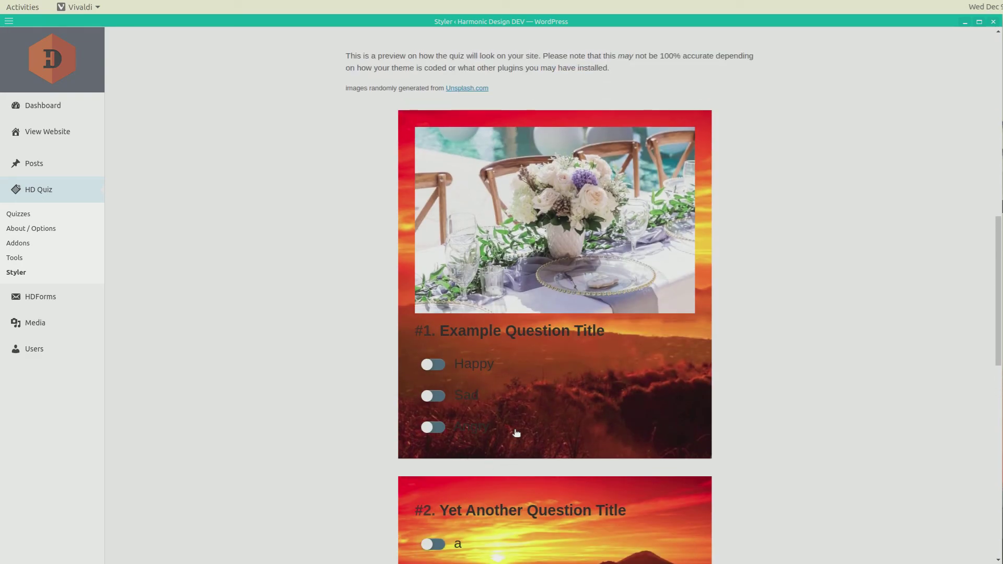
pyautogui.scroll(7, 513, 364)
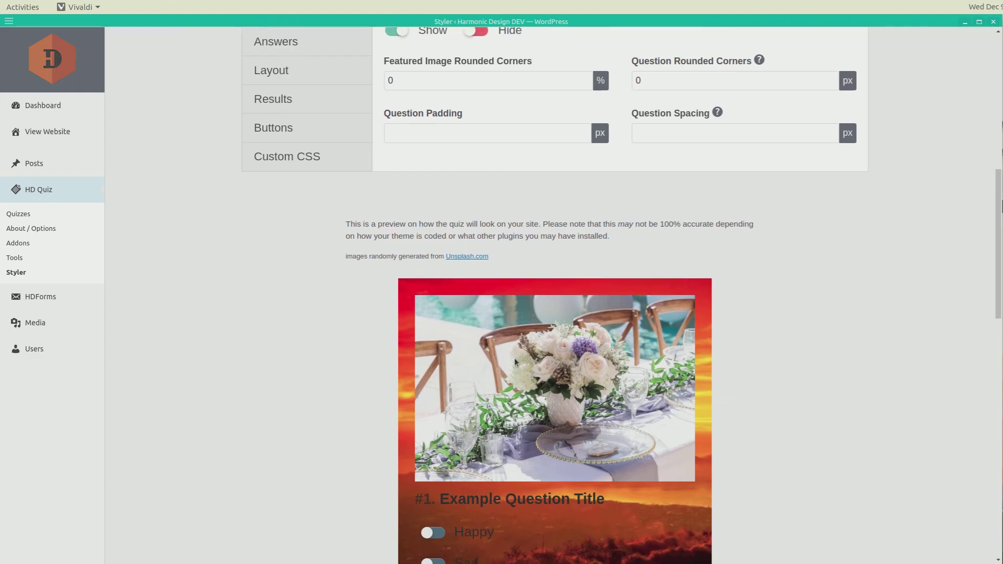
pyautogui.scroll(5, 534, 350)
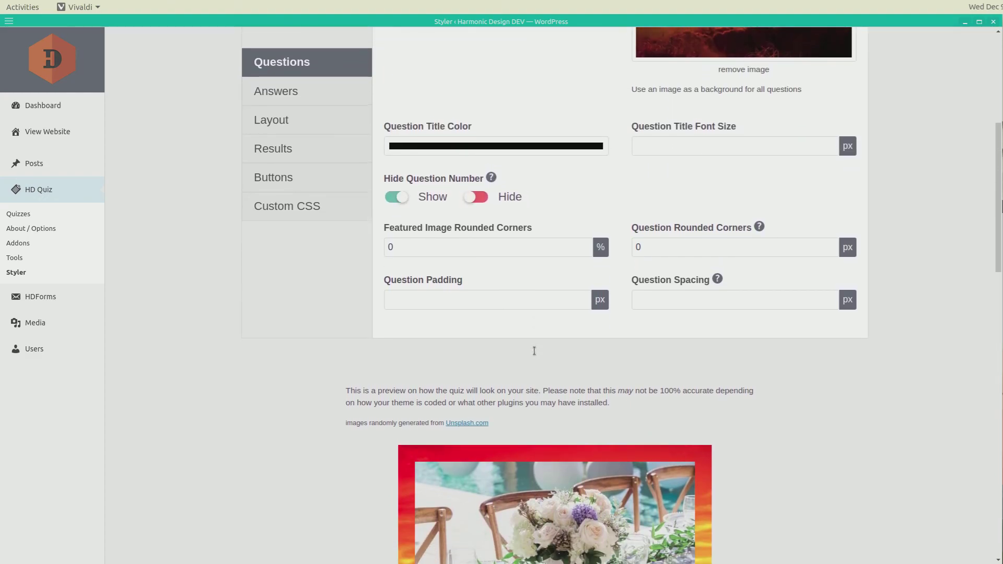
# Replace the question background image with the minions animation download.gif and look through the preview questions
pyautogui.click(744, 157)
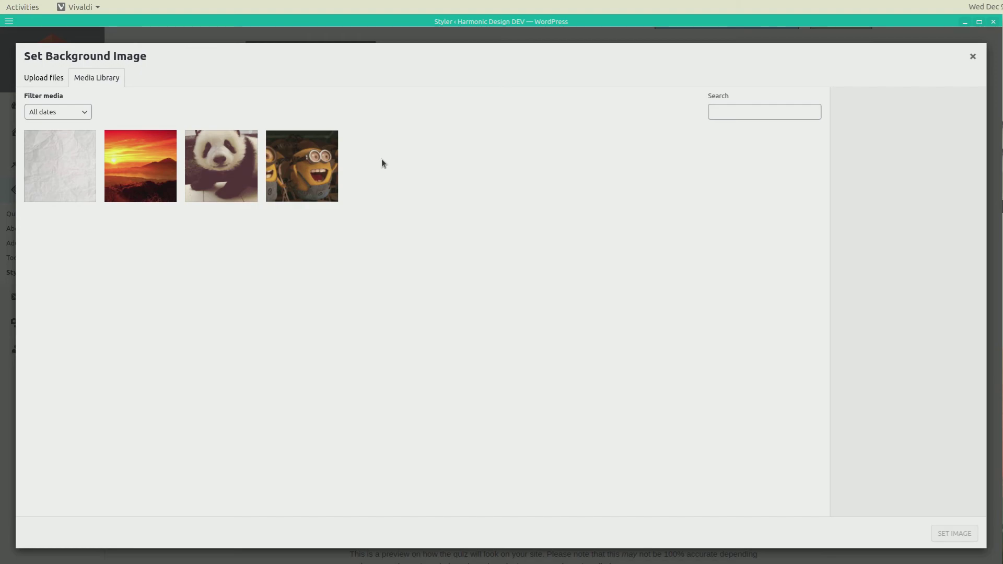
pyautogui.click(323, 163)
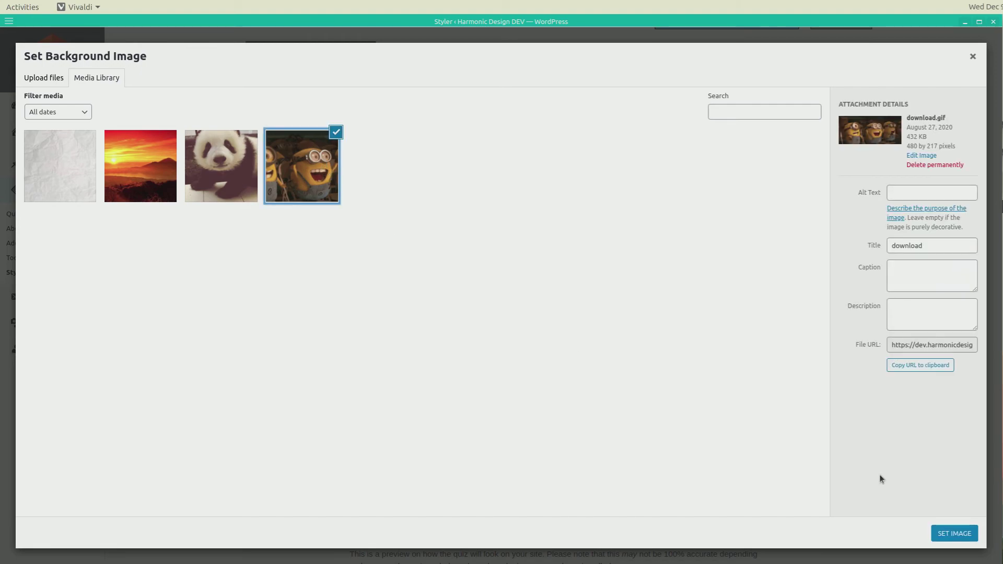
pyautogui.click(953, 533)
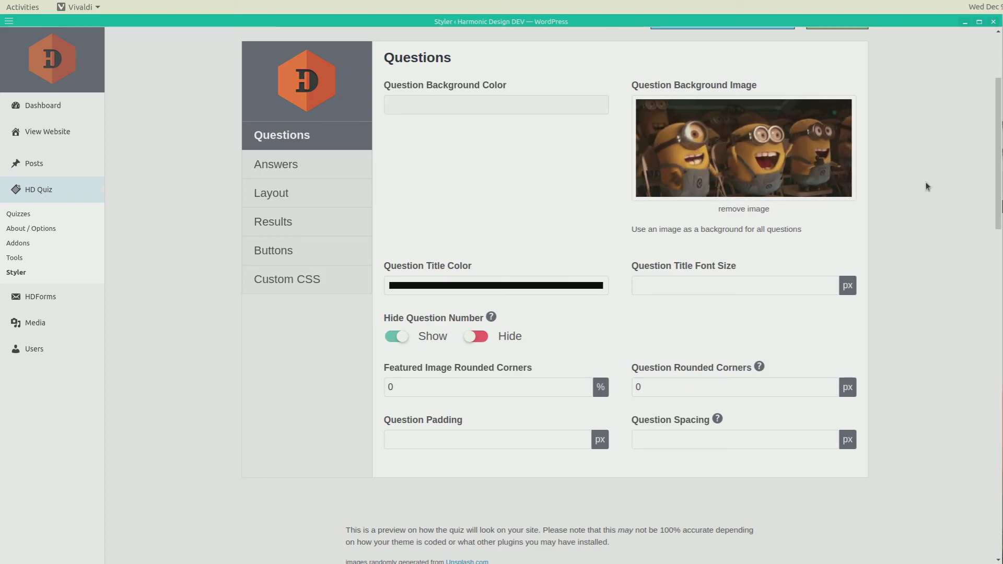
pyautogui.scroll(-8, 961, 241)
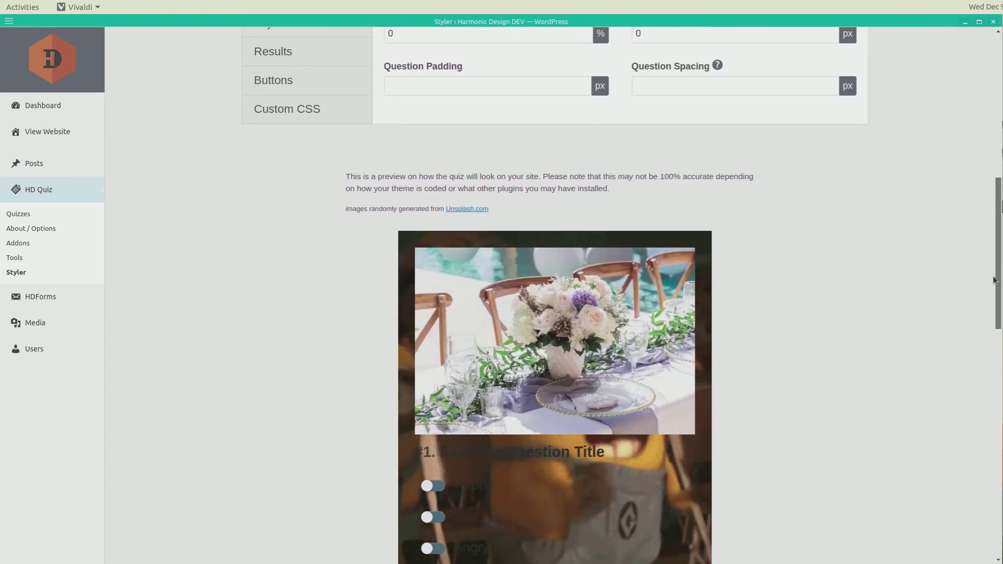
pyautogui.scroll(-10, 988, 299)
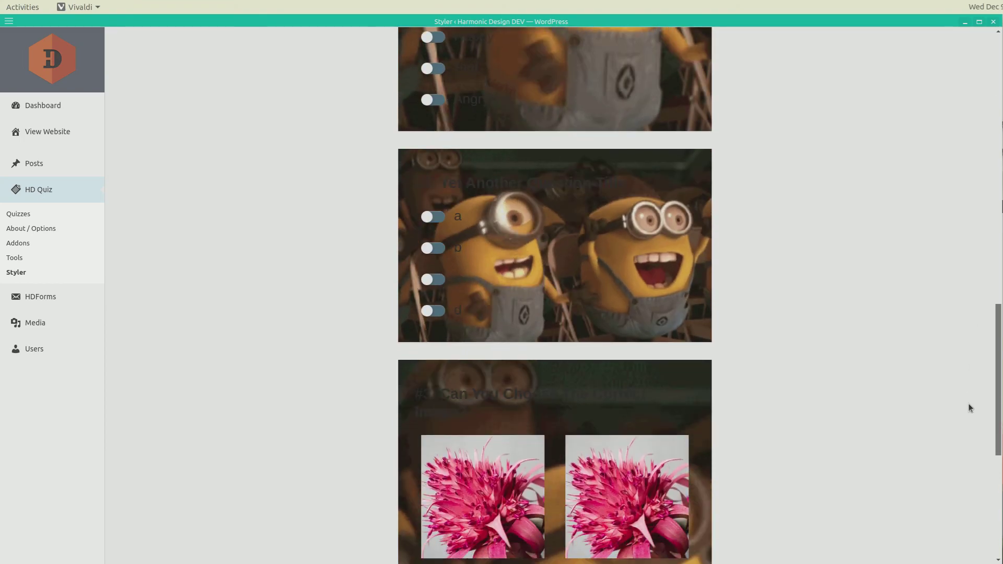
pyautogui.scroll(-4, 958, 471)
pyautogui.scroll(20, 954, 468)
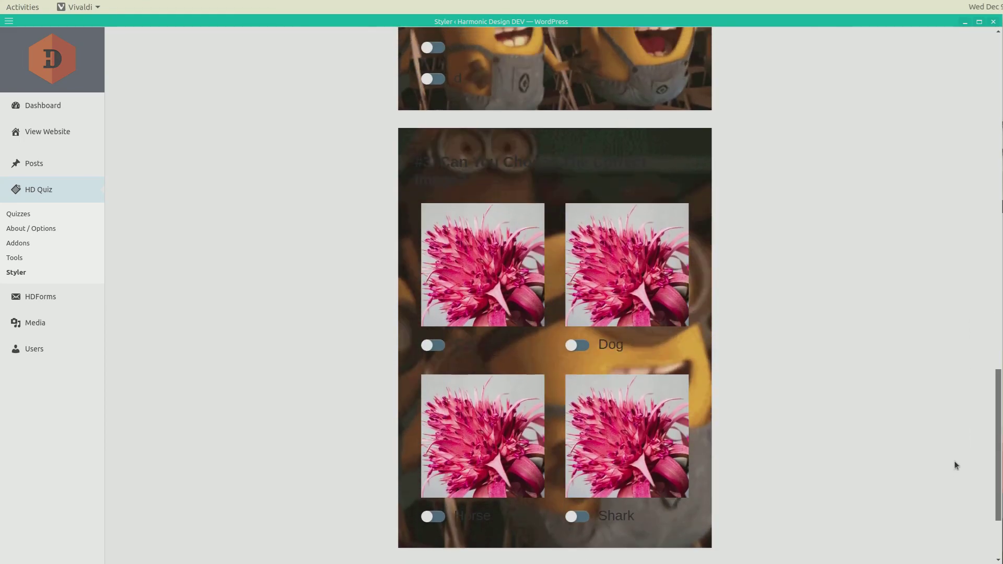
# Set the question title color to near-white
pyautogui.click(524, 273)
pyautogui.click(396, 288)
pyautogui.moveTo(394, 286); pyautogui.dragTo(384, 286)
pyautogui.click(300, 331)
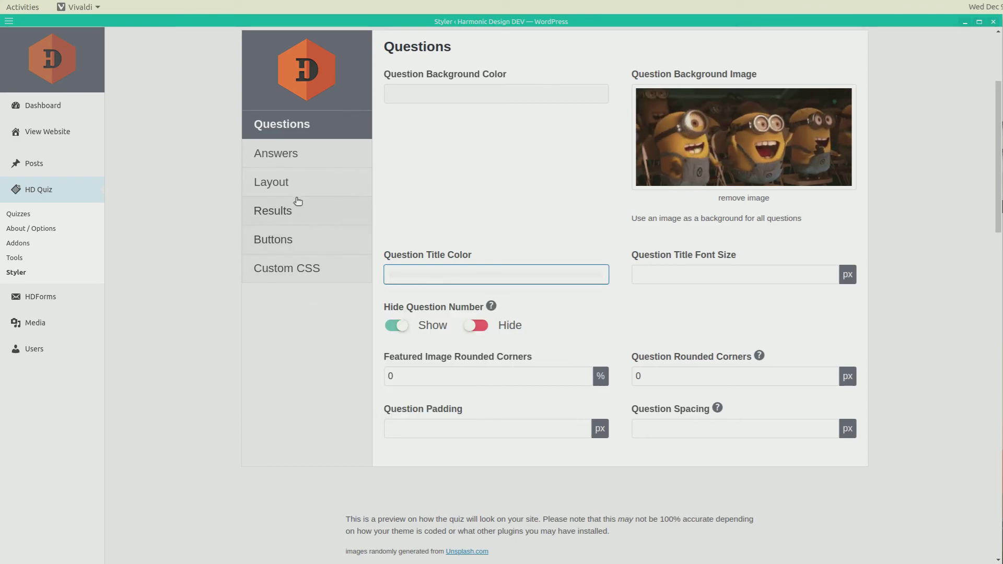
# Set the answer text color to a near-white of about RGB 255, 250, 250
pyautogui.click(292, 160)
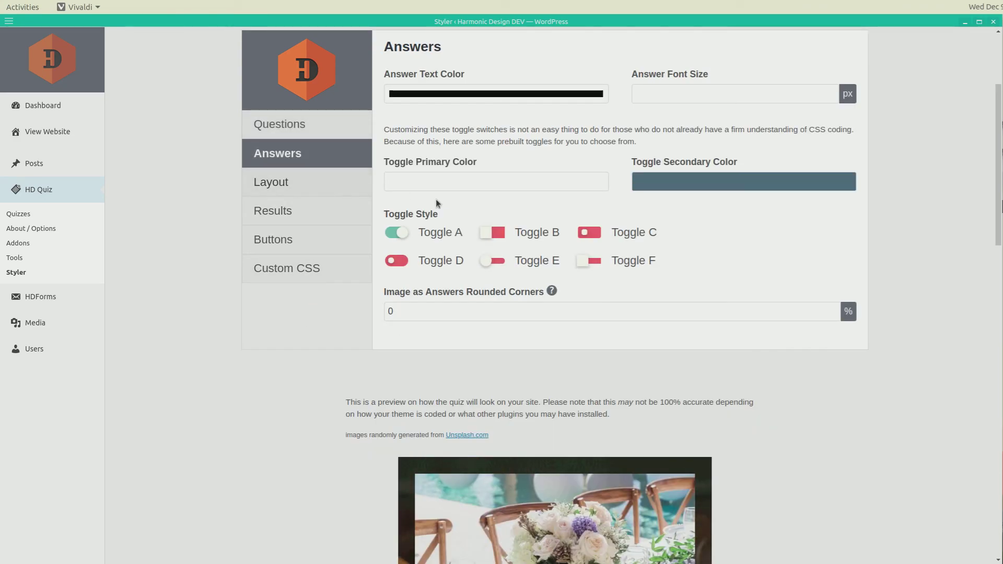
pyautogui.click(452, 100)
pyautogui.click(387, 108)
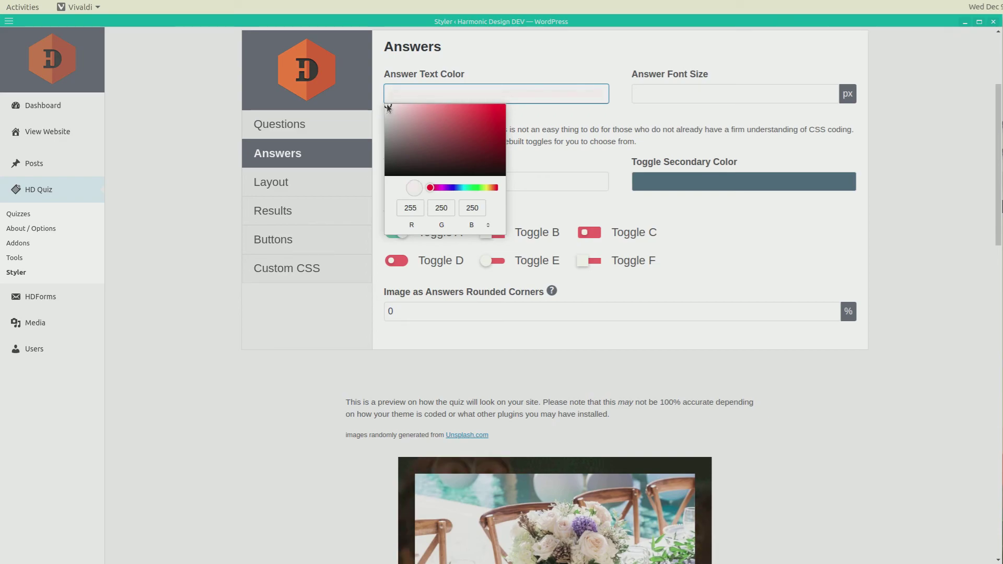
# Close the answer text color picker and return to the Questions styling settings
pyautogui.click(952, 200)
pyautogui.moveTo(997, 237); pyautogui.dragTo(966, 162)
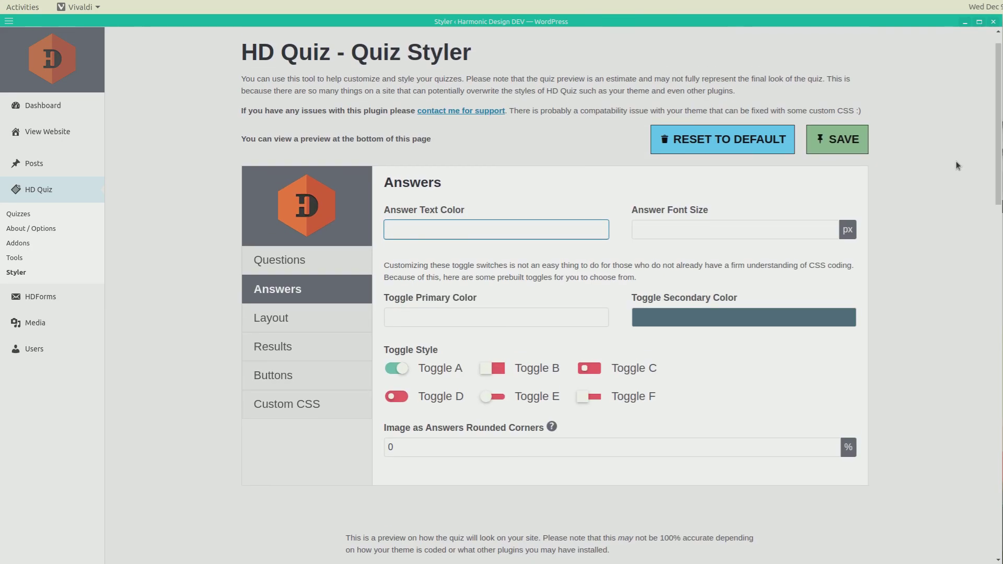
pyautogui.click(332, 259)
pyautogui.scroll(-1, 574, 397)
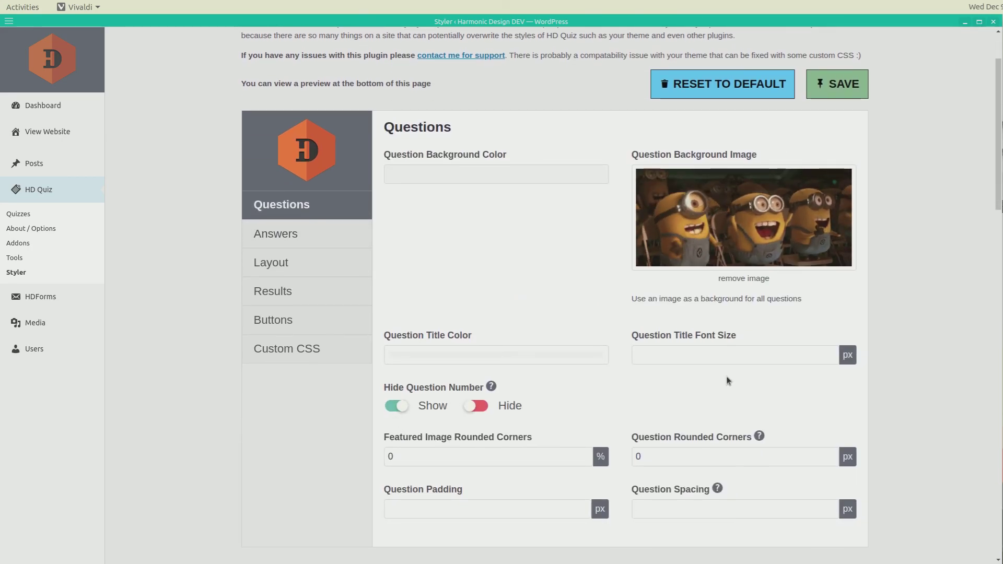
pyautogui.scroll(-3, 728, 380)
# Set the question rounded corners to 88 px
pyautogui.click(683, 263)
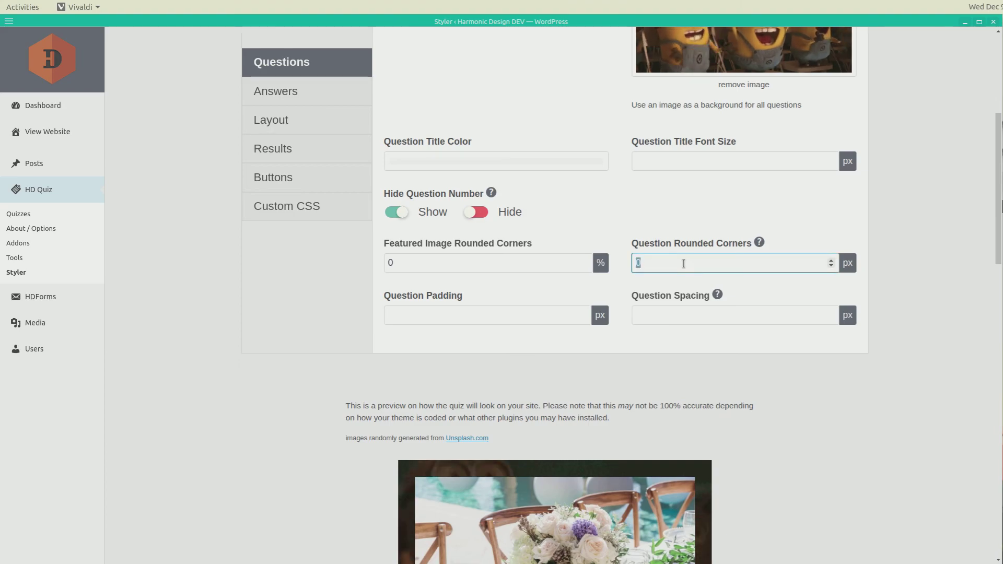
pyautogui.doubleClick(684, 264)
pyautogui.scroll(-2, 838, 397)
pyautogui.scroll(-3, 832, 386)
pyautogui.write('88')
pyautogui.click(841, 381)
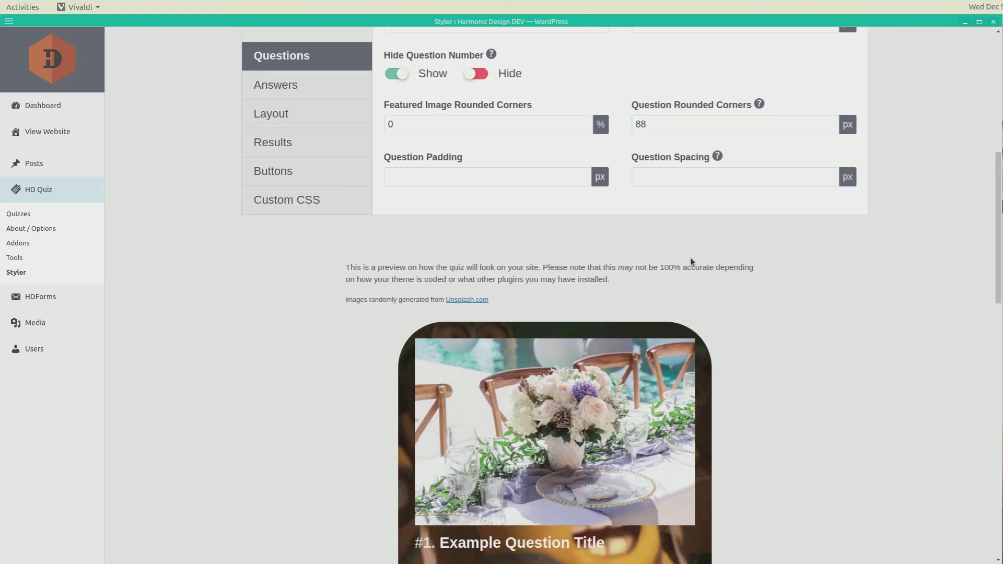
# Change the question rounded corners to 120 px and check the question shape in the quiz preview
pyautogui.doubleClick(665, 125)
pyautogui.write('120')
pyautogui.click(947, 300)
pyautogui.scroll(-5, 914, 308)
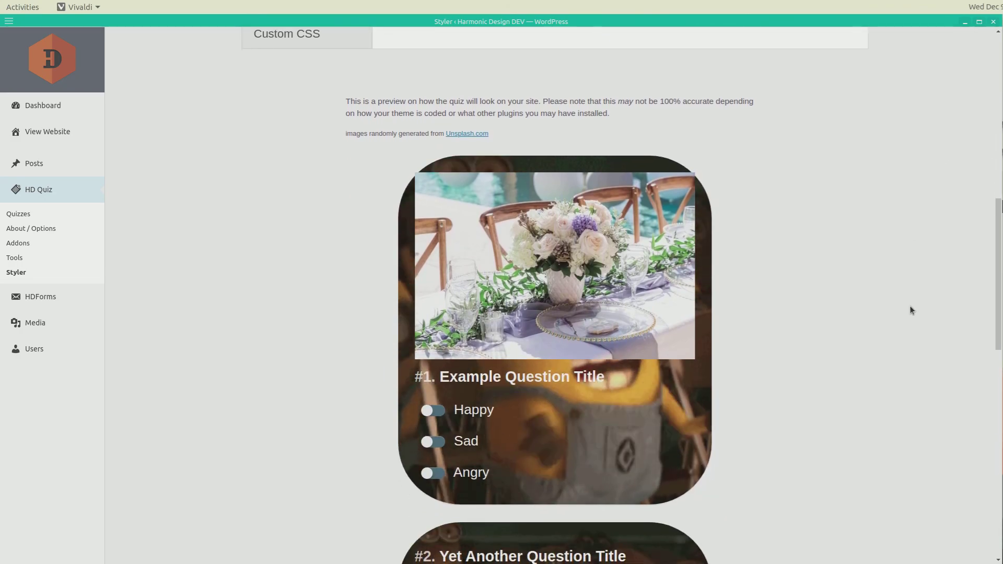
# Set the featured image rounded corners to 55%
pyautogui.scroll(6, 911, 311)
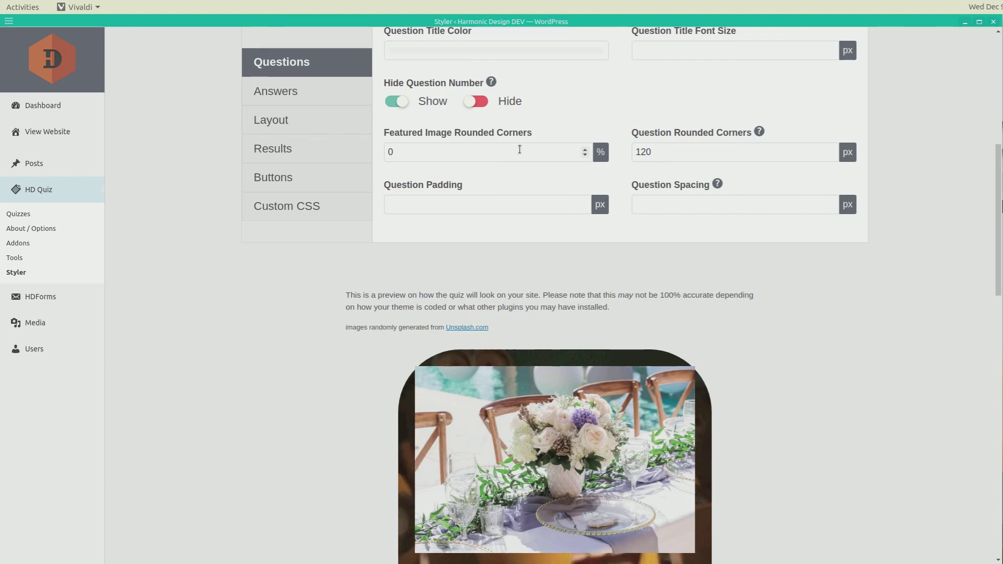
pyautogui.doubleClick(520, 151)
pyautogui.write('55')
pyautogui.click(785, 359)
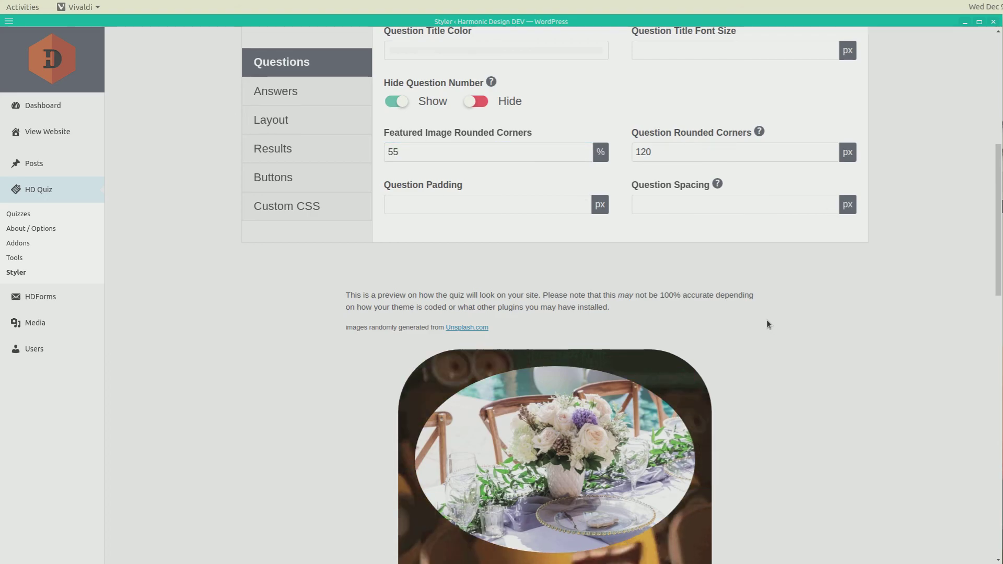
# Set the question padding to 88 px and look through the preview questions down to the end of the quiz
pyautogui.click(500, 205)
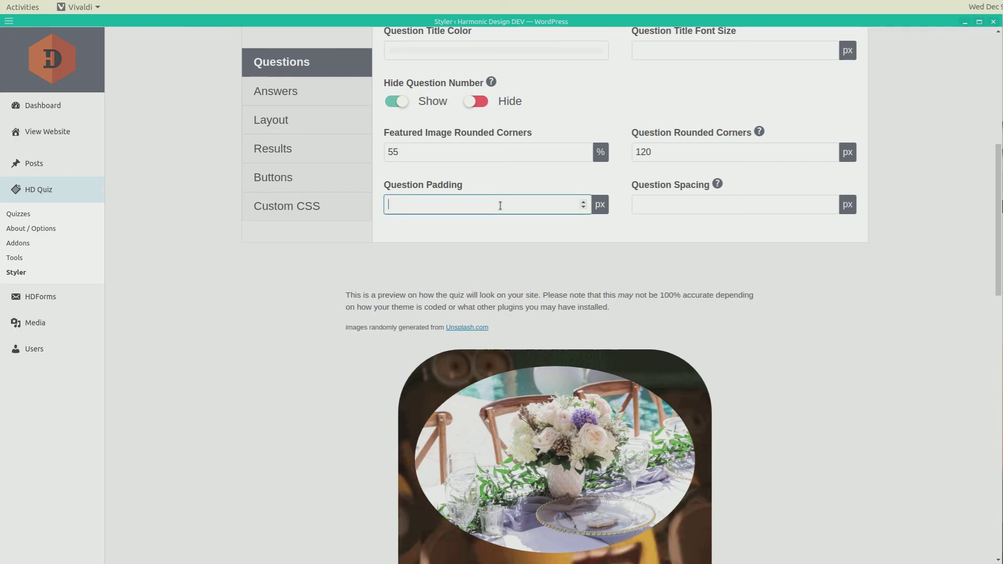
pyautogui.write('88')
pyautogui.click(807, 372)
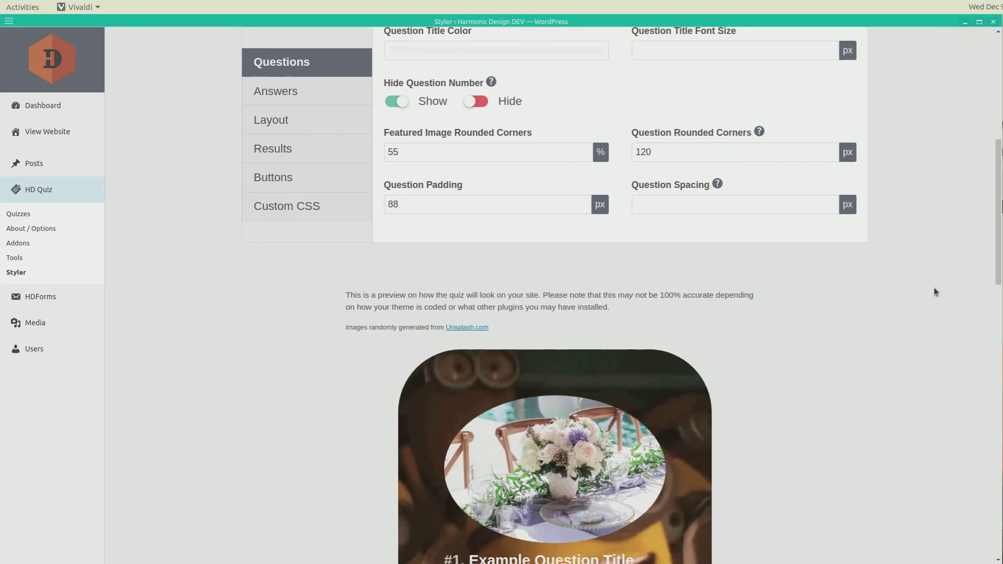
pyautogui.moveTo(995, 244); pyautogui.dragTo(949, 500)
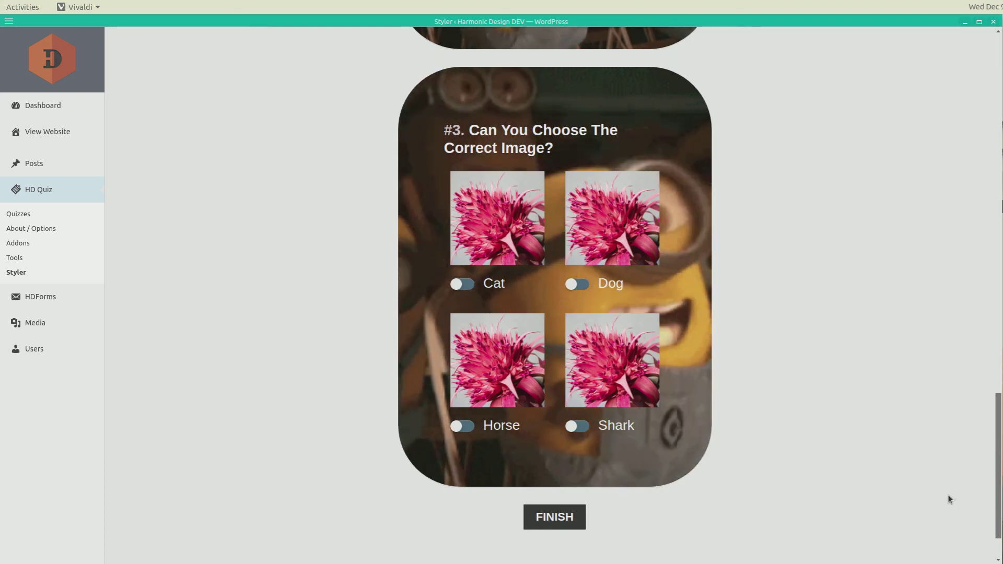
pyautogui.scroll(1, 946, 491)
pyautogui.scroll(1, 946, 491)
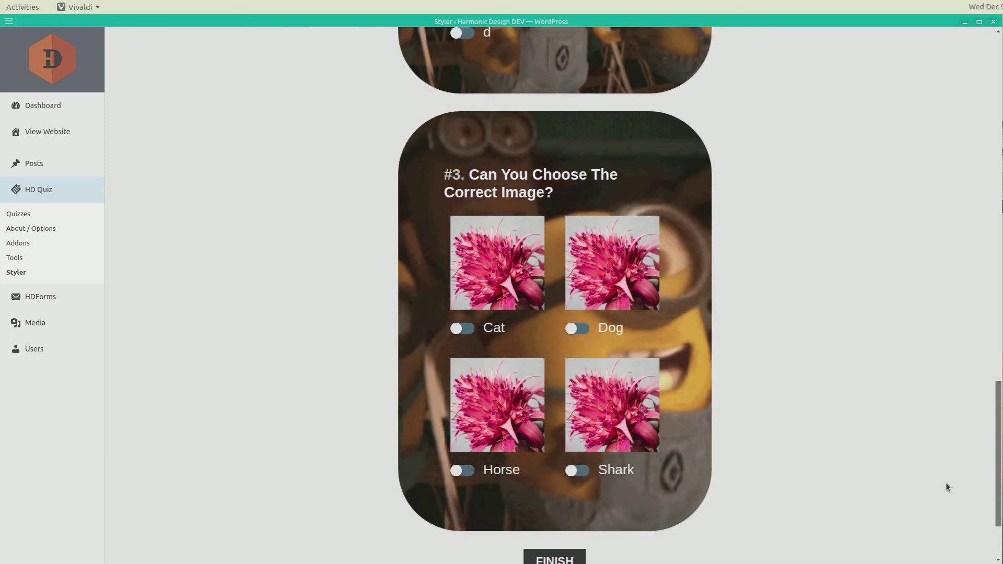
pyautogui.moveTo(946, 482); pyautogui.dragTo(978, 216)
pyautogui.scroll(3, 979, 216)
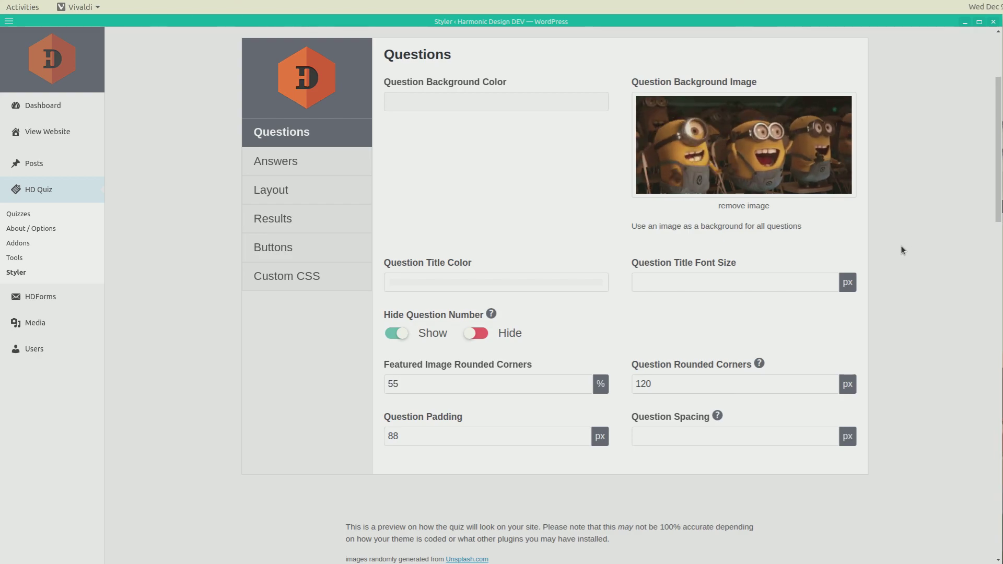
pyautogui.scroll(3, 983, 220)
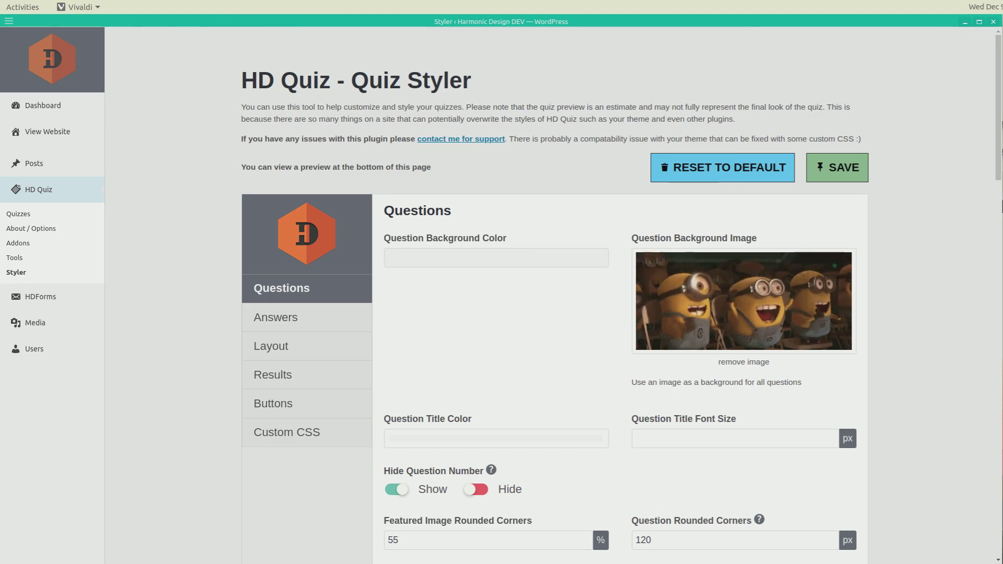
pyautogui.click(17, 341)
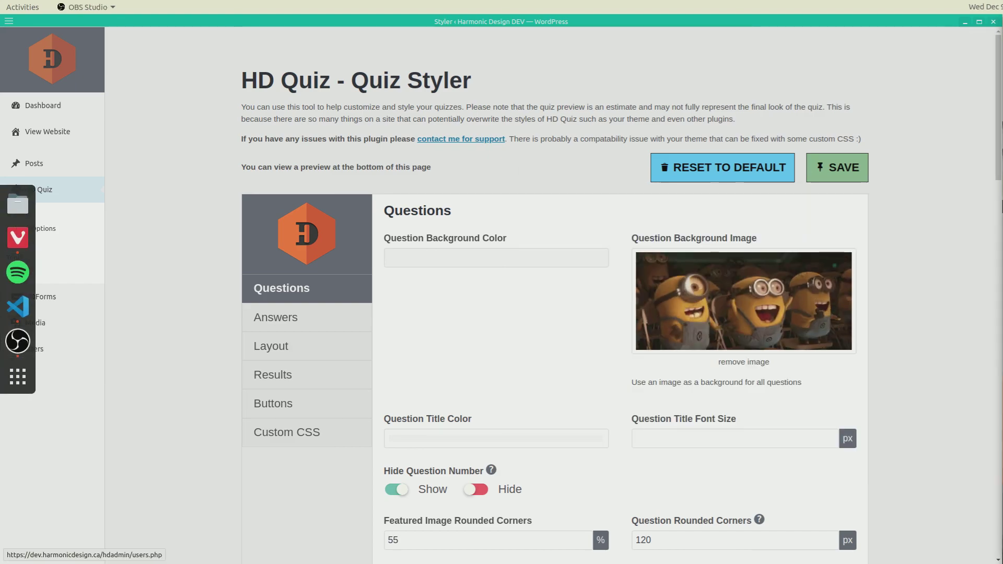